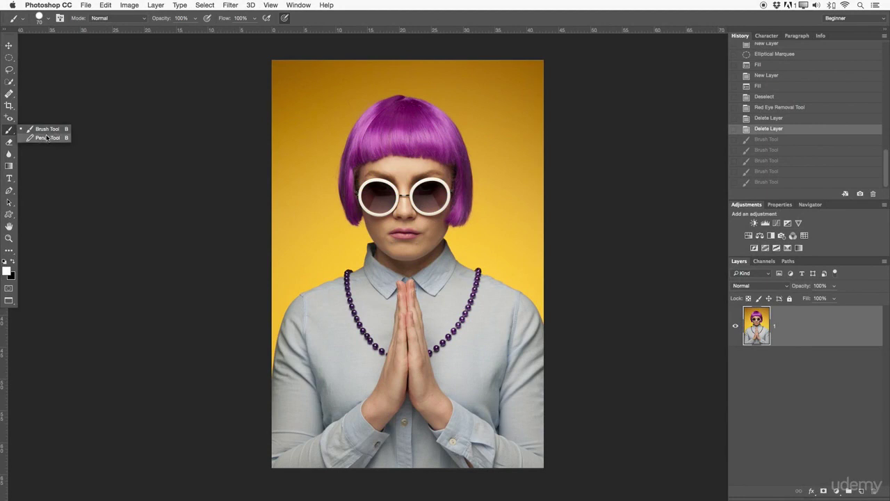
Step: Activate the Brush Tool with a soft round 70 px tip at 0% hardness
left_click(56, 130)
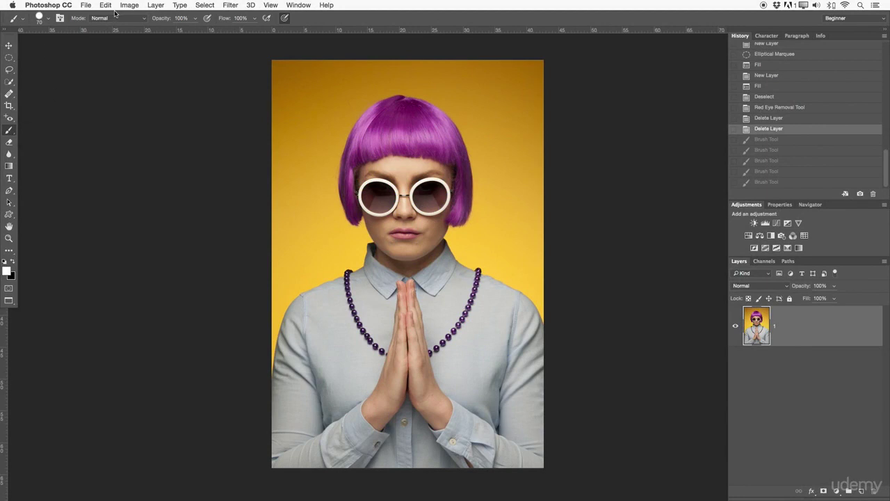
left_click(39, 20)
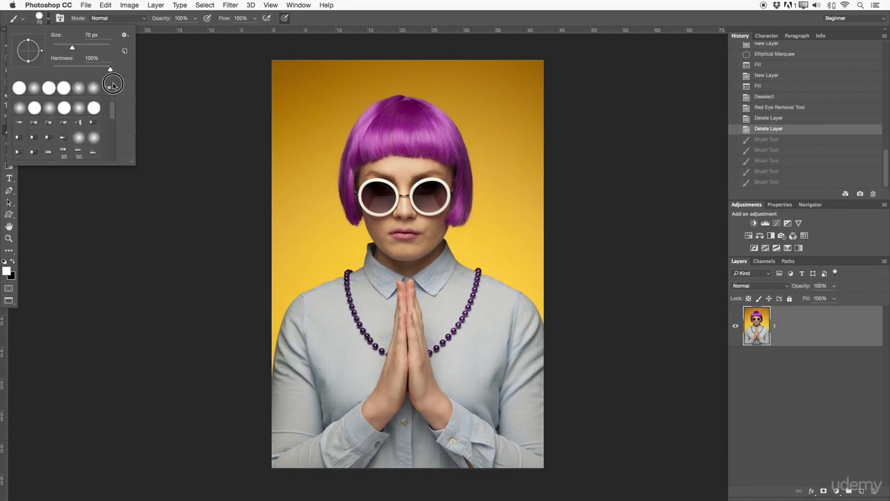
left_click(49, 108)
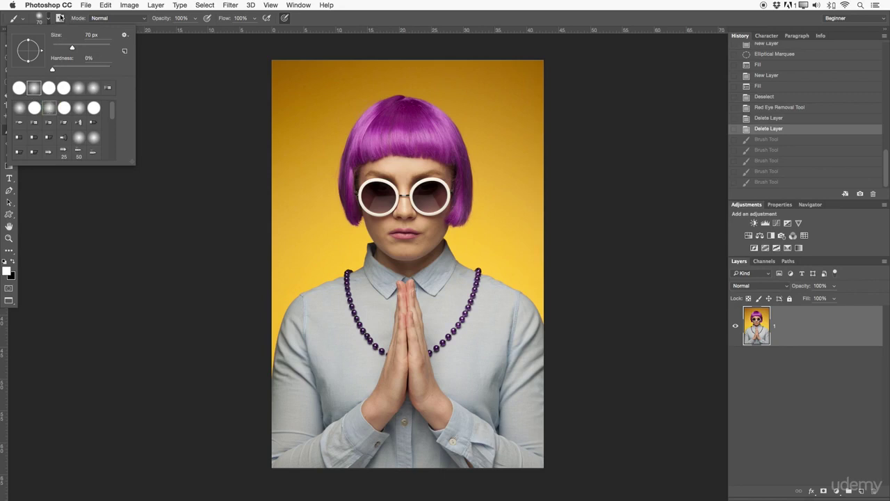
Step: Open the detailed brush settings and arrange them beside the portrait so the whole photo stays uncovered
left_click(59, 18)
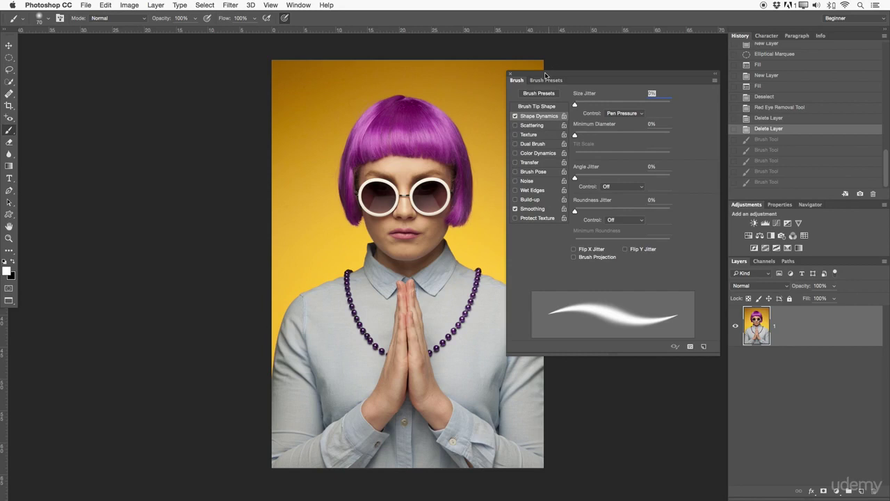
scroll(461, 144, "right", 5)
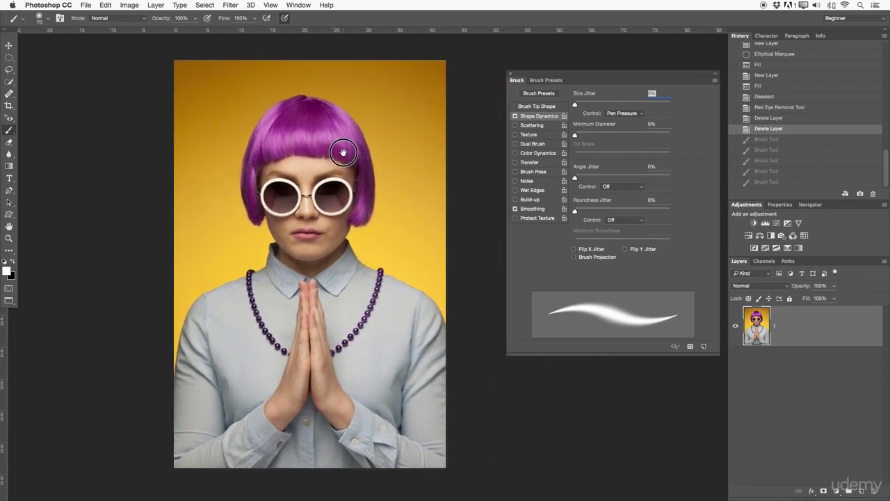
left_click_drag(612, 78, 589, 78)
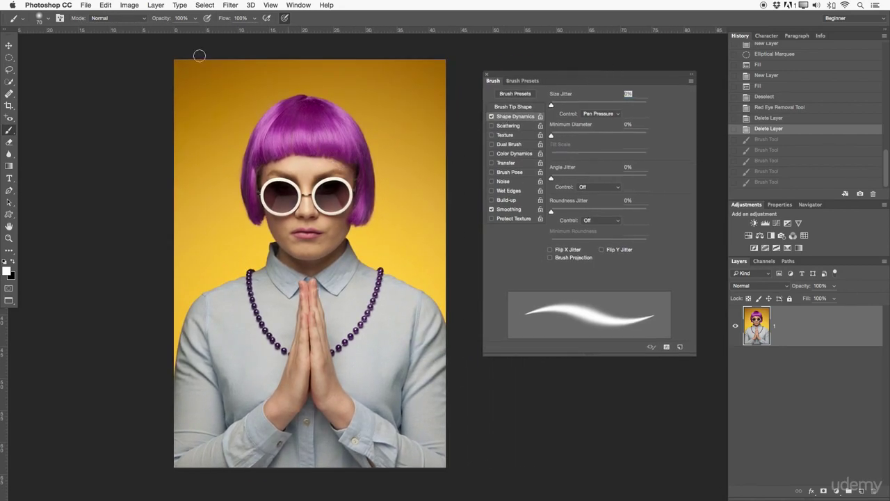
Step: Keep the brush mode at Normal and turn off the option that always uses pen pressure for size
left_click(94, 19)
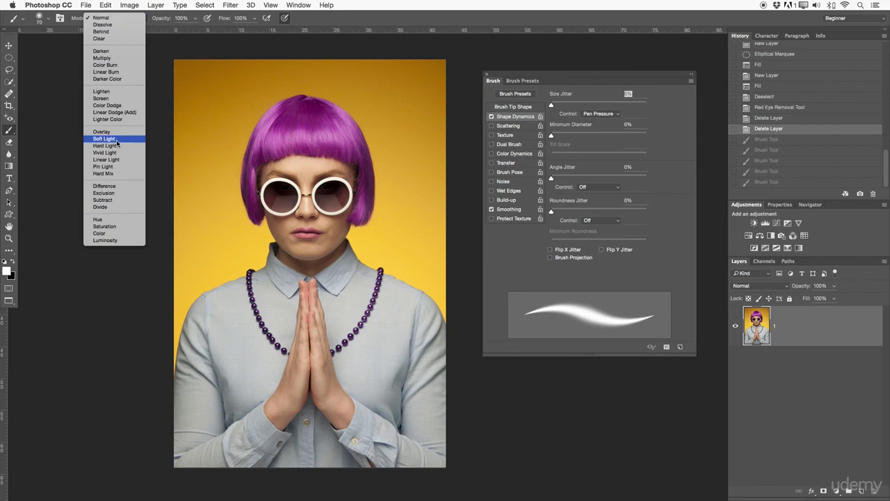
left_click(102, 16)
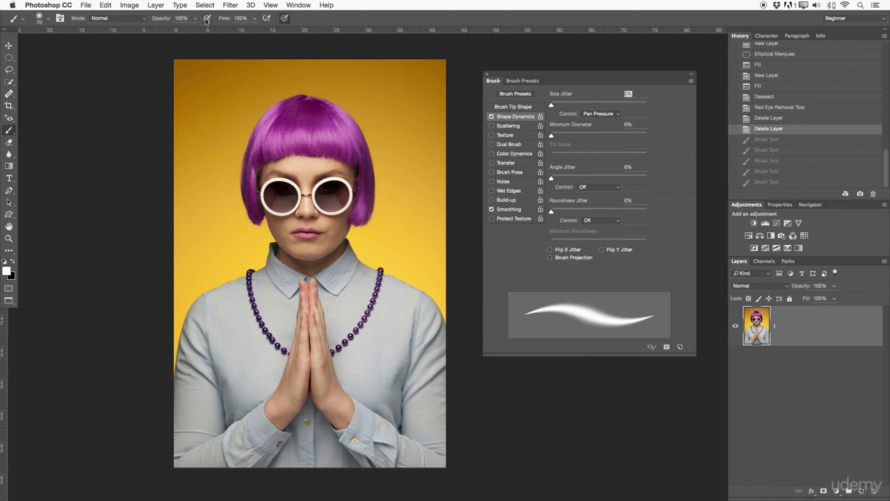
left_click(206, 20)
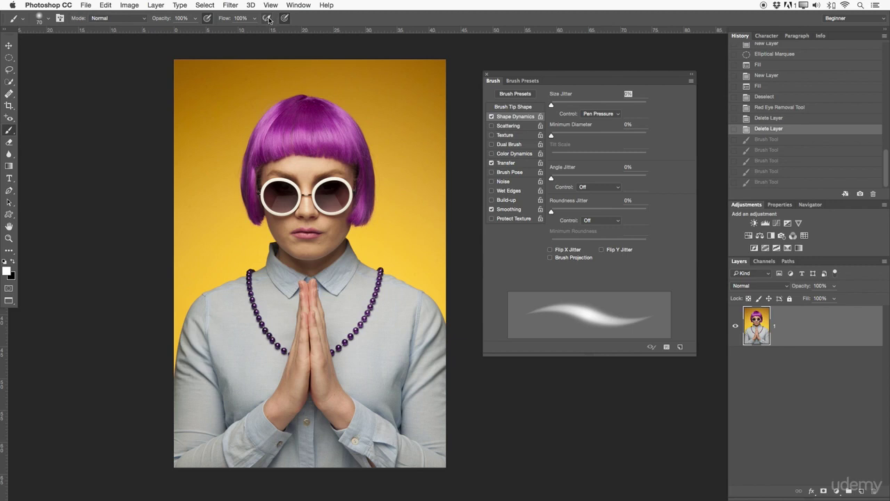
left_click(210, 20)
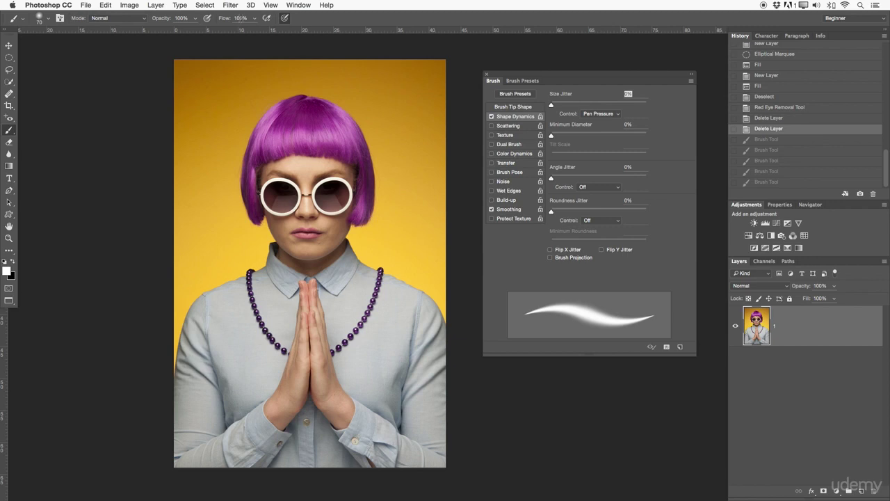
left_click(285, 17)
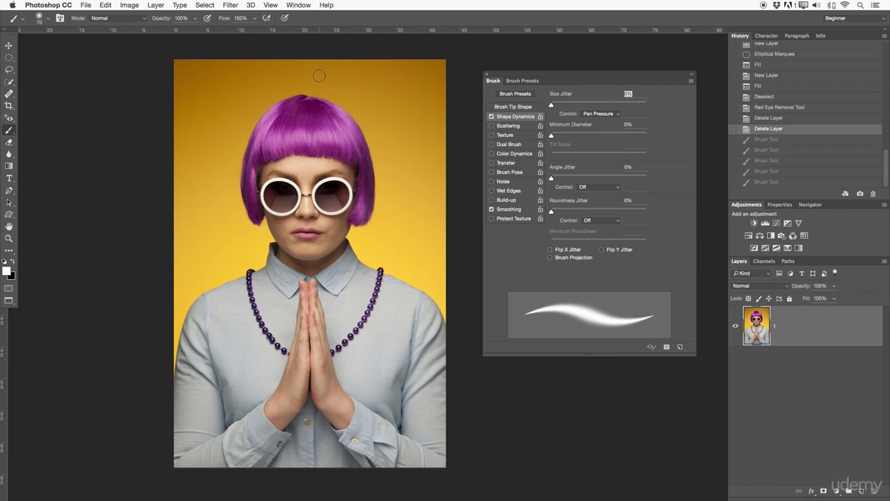
Step: Zoom in slightly on the portrait and display the brush presets with the Brush Tool active
key("z")
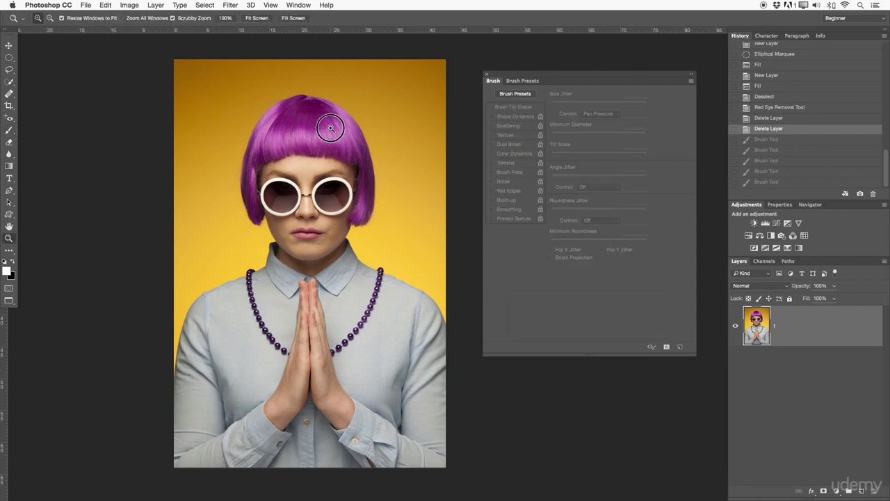
left_click(334, 127)
left_click(533, 81)
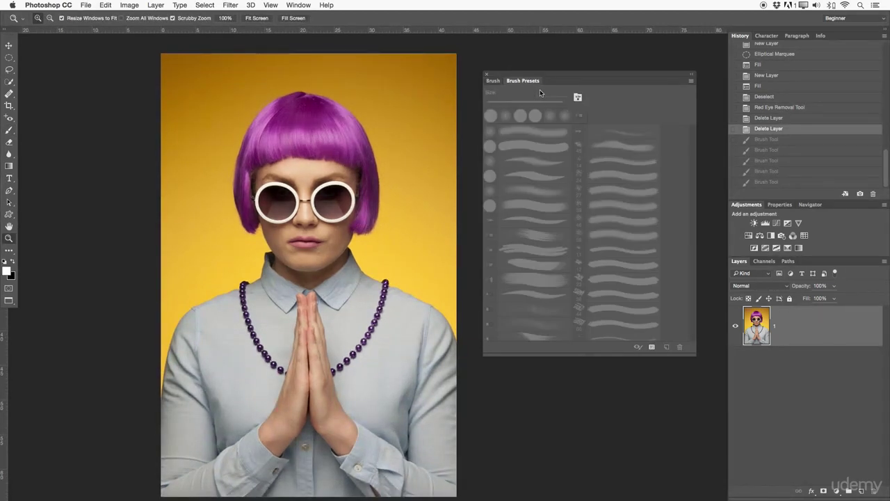
key("b")
left_click(500, 82)
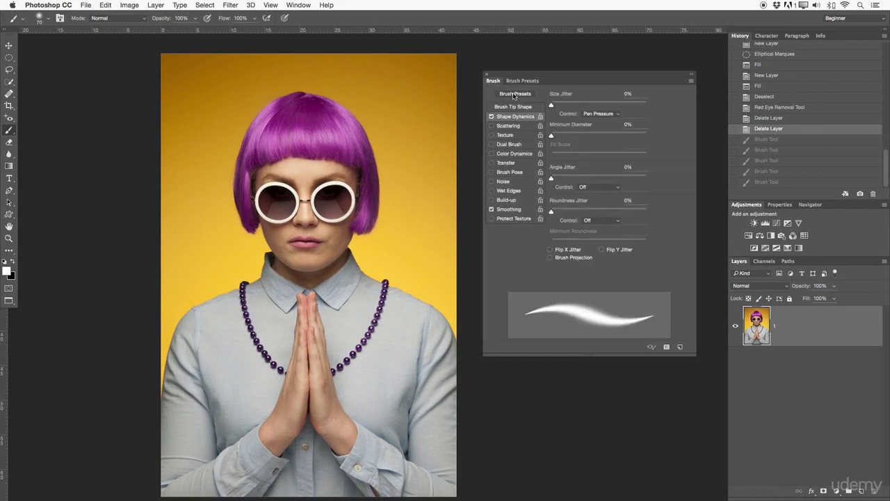
left_click(517, 82)
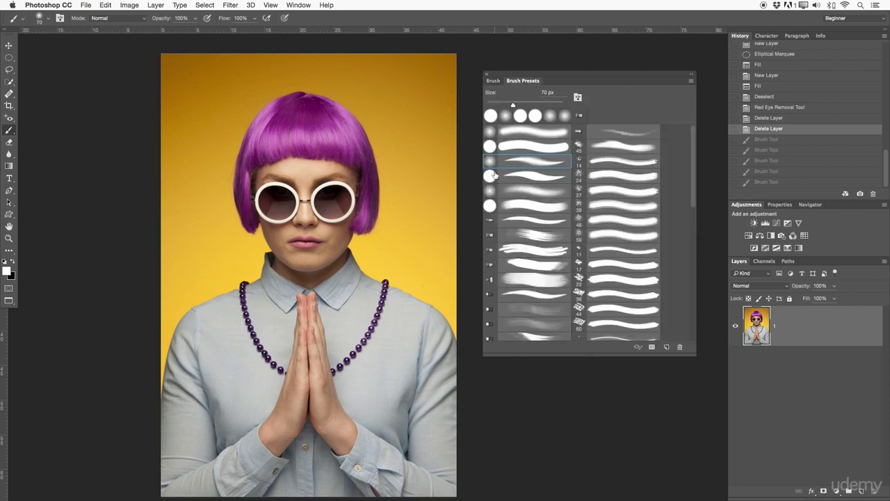
Step: Test the hard round 70 px brush with a winding white stroke over the face, and undo it
left_click(519, 147)
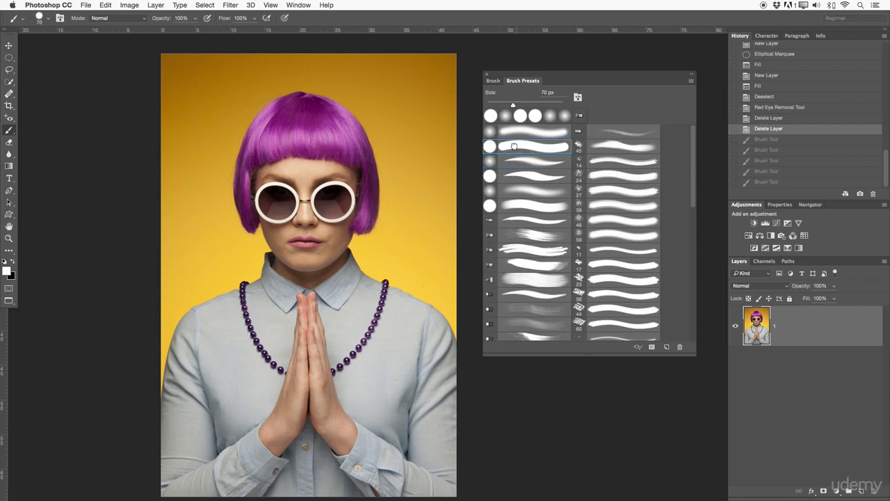
mouse_move(417, 108)
left_mouse_down()
mouse_move(293, 135)
mouse_move(345, 155)
mouse_move(312, 198)
mouse_move(255, 219)
left_mouse_up()
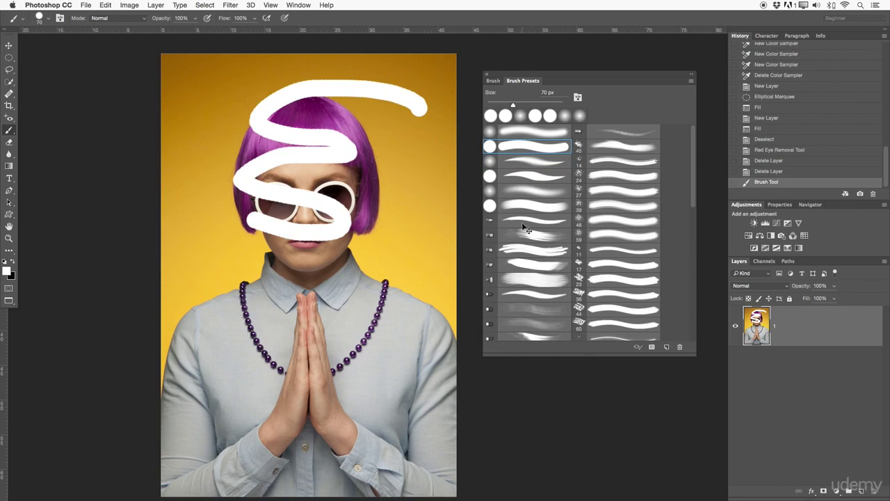
key("super+z")
Step: Test the two soft round pressure brushes with white strokes across the portrait, undoing each one
mouse_move(405, 108)
left_mouse_down()
mouse_move(262, 90)
mouse_move(354, 165)
mouse_move(357, 224)
mouse_move(402, 273)
mouse_move(313, 434)
mouse_move(178, 301)
mouse_move(276, 208)
mouse_move(363, 167)
mouse_move(404, 201)
left_mouse_up()
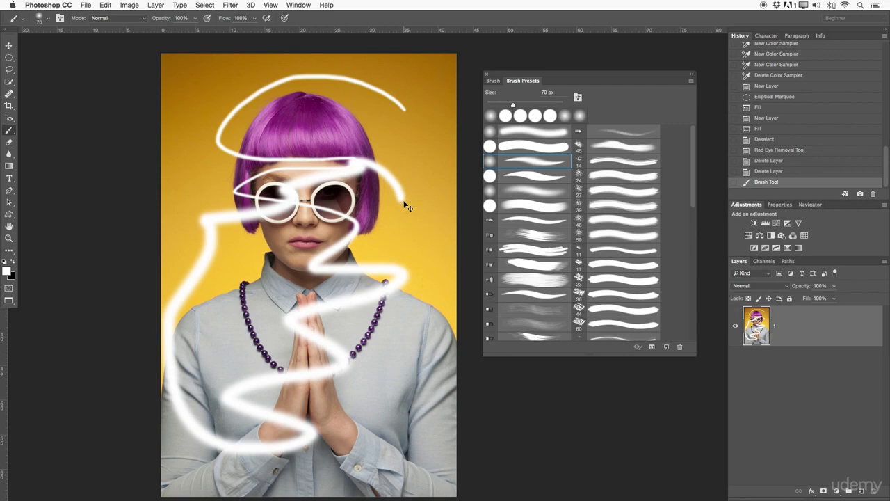
key("ctrl+z")
left_click(542, 190)
mouse_move(380, 113)
left_mouse_down()
mouse_move(372, 193)
mouse_move(396, 299)
mouse_move(271, 244)
mouse_move(295, 170)
left_mouse_up()
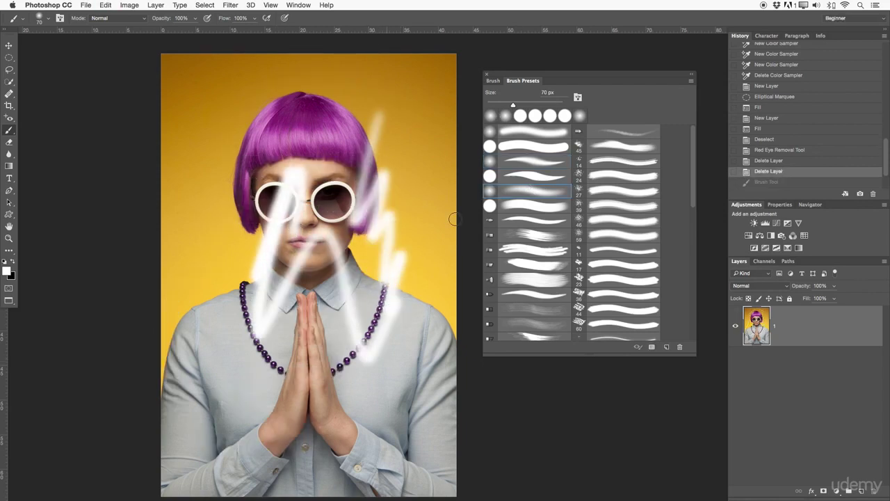
key("ctrl+z")
Step: Test the 70 px flat bristle brush with looping white strokes across the portrait, and undo them
left_click(529, 235)
mouse_move(205, 70)
left_mouse_down()
mouse_move(206, 118)
mouse_move(287, 212)
mouse_move(353, 81)
mouse_move(350, 103)
left_mouse_up()
mouse_move(209, 155)
left_mouse_down()
mouse_move(445, 266)
mouse_move(240, 417)
mouse_move(491, 427)
mouse_move(362, 247)
mouse_move(327, 306)
left_mouse_up()
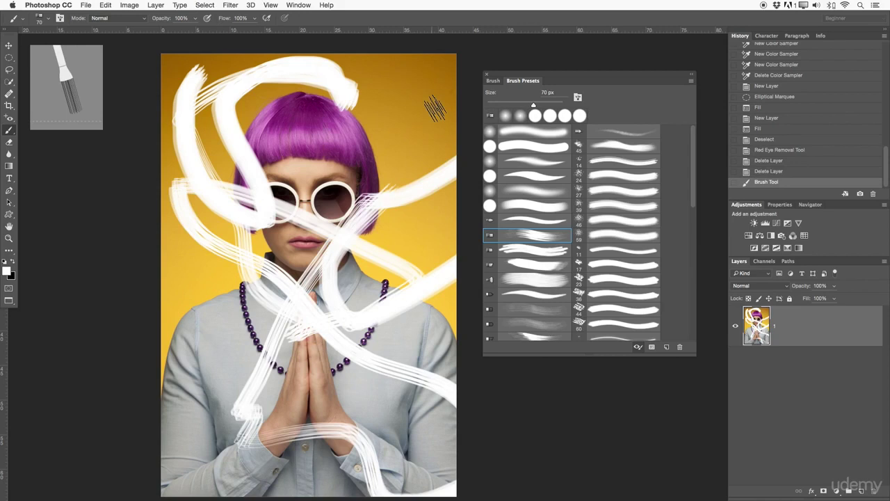
key("ctrl+z")
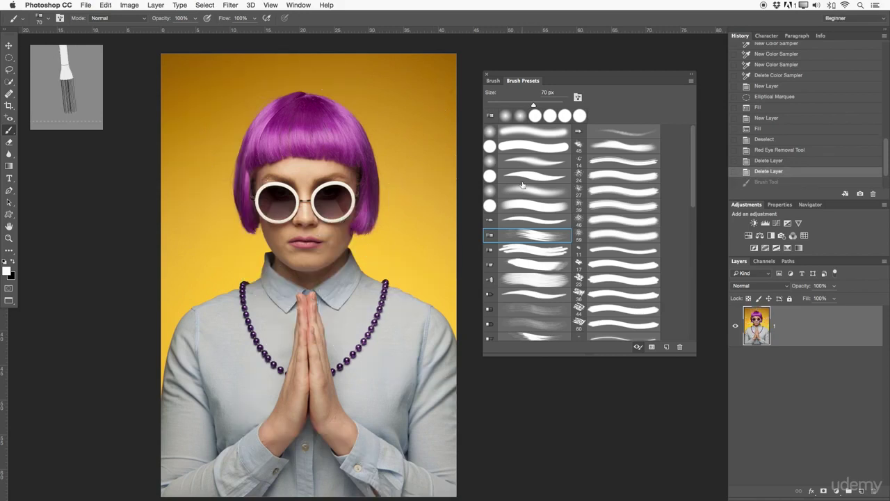
Step: Choose the 70 px soft round pressure brush and set its Size Jitter to 87%
left_click(507, 162)
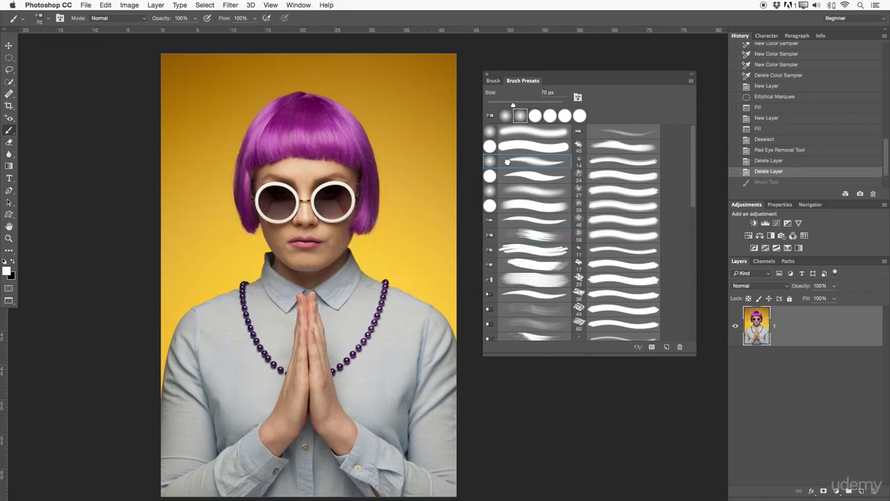
left_click(492, 81)
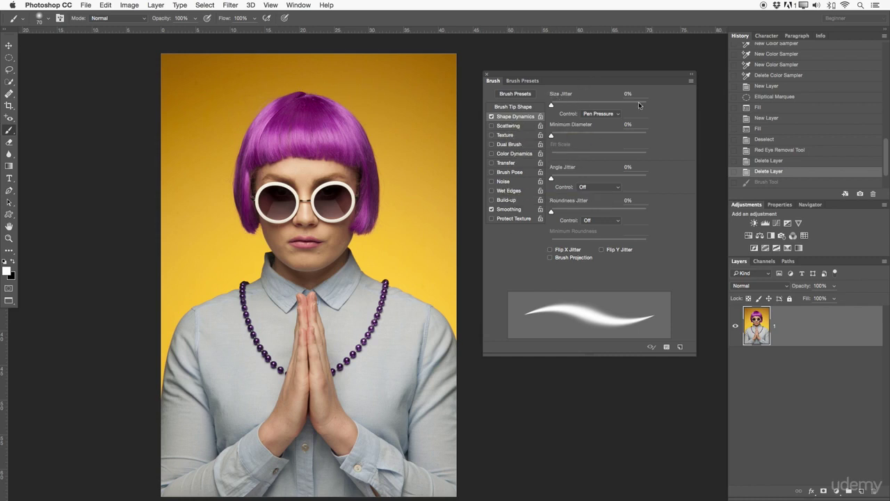
mouse_move(552, 106)
left_mouse_down()
mouse_move(578, 104)
mouse_move(550, 105)
left_mouse_up()
left_click_drag(551, 105, 634, 105)
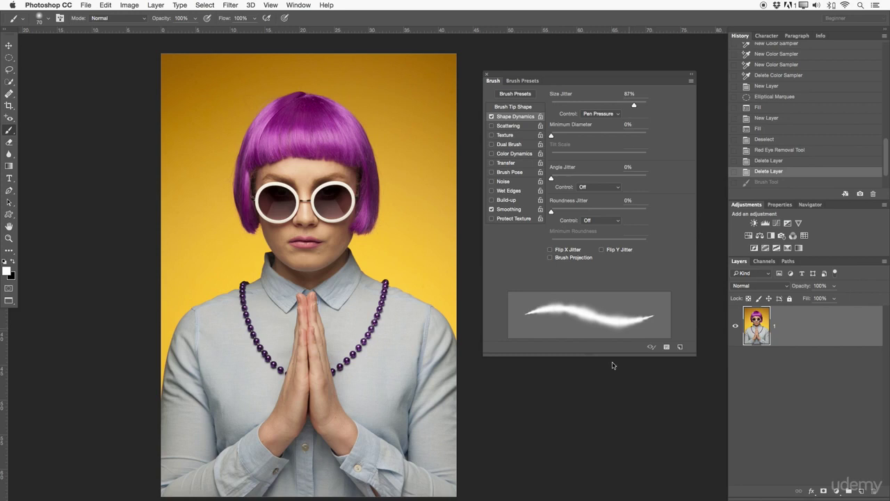
Step: Choose the hard round 70 px brush and enable Shape Dynamics with an 83% Size Jitter
left_click(508, 85)
left_click(509, 147)
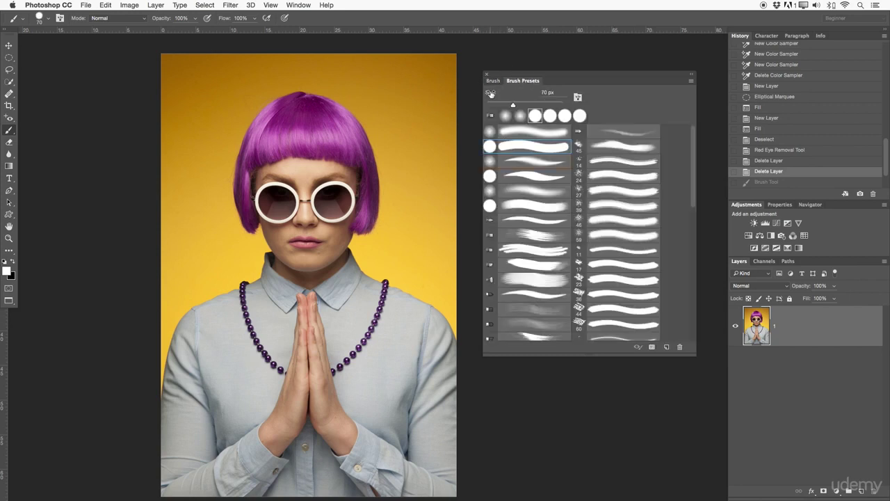
left_click(492, 80)
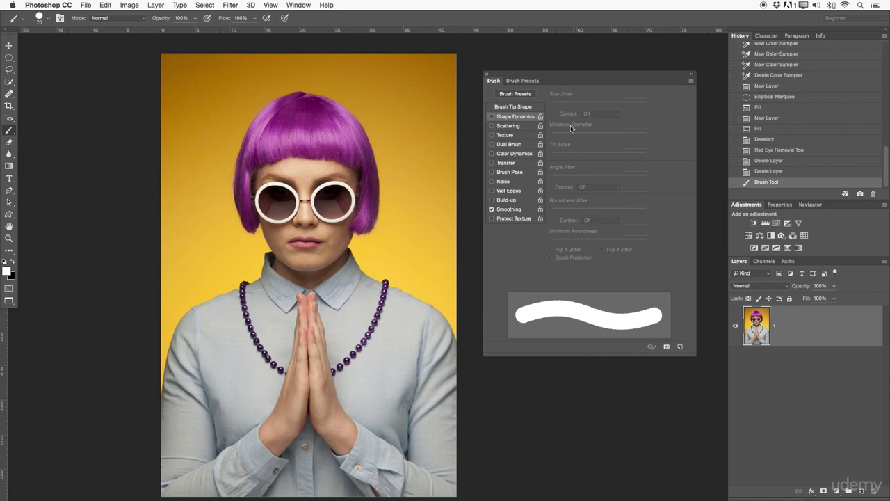
left_click(492, 117)
mouse_move(552, 106)
left_mouse_down()
mouse_move(634, 113)
mouse_move(630, 106)
left_mouse_up()
Step: Try a jittered stroke on the photo, revert it, and paint one over the hair on a new layer
mouse_move(432, 131)
left_mouse_down()
mouse_move(412, 122)
mouse_move(380, 138)
mouse_move(409, 165)
mouse_move(380, 183)
mouse_move(330, 101)
mouse_move(252, 82)
mouse_move(261, 147)
mouse_move(252, 177)
mouse_move(281, 242)
mouse_move(417, 249)
mouse_move(310, 317)
left_mouse_up()
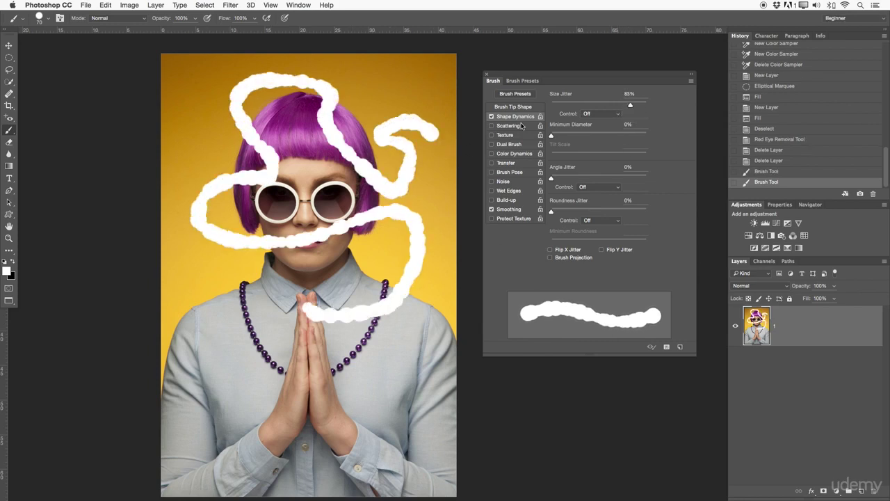
left_click(766, 161)
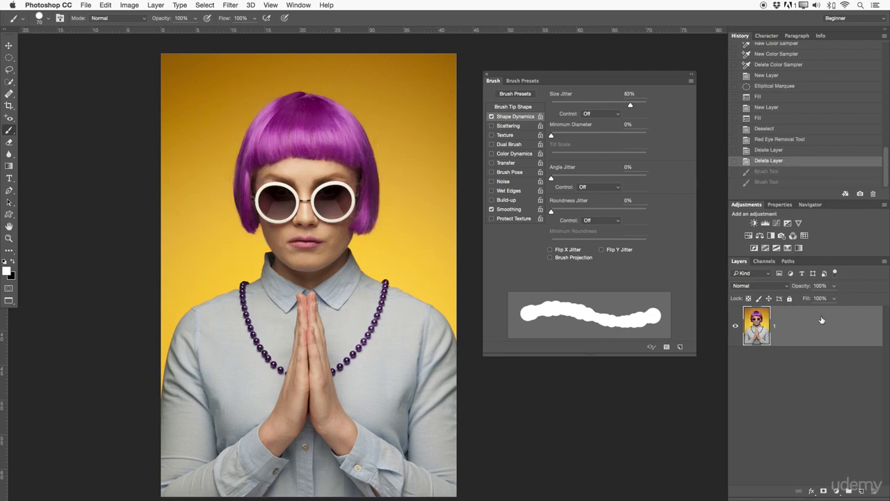
left_click(861, 491)
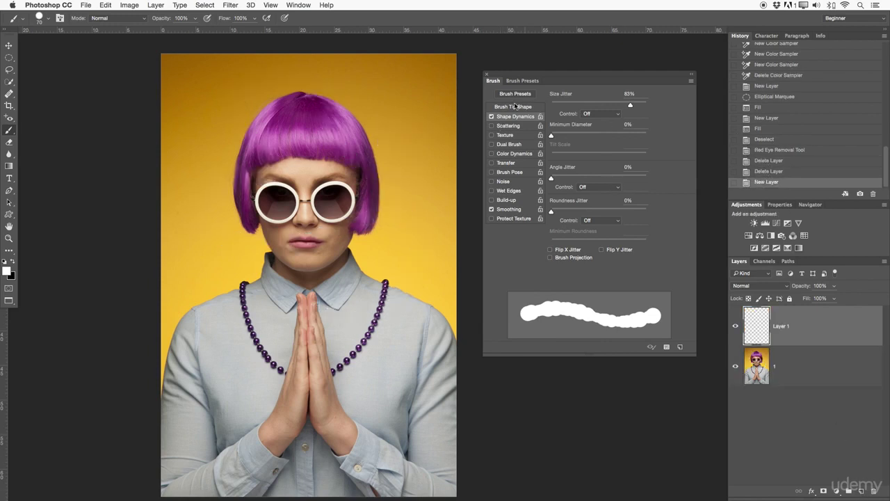
mouse_move(431, 85)
left_mouse_down()
mouse_move(377, 217)
mouse_move(336, 93)
mouse_move(286, 138)
mouse_move(283, 164)
mouse_move(229, 163)
left_mouse_up()
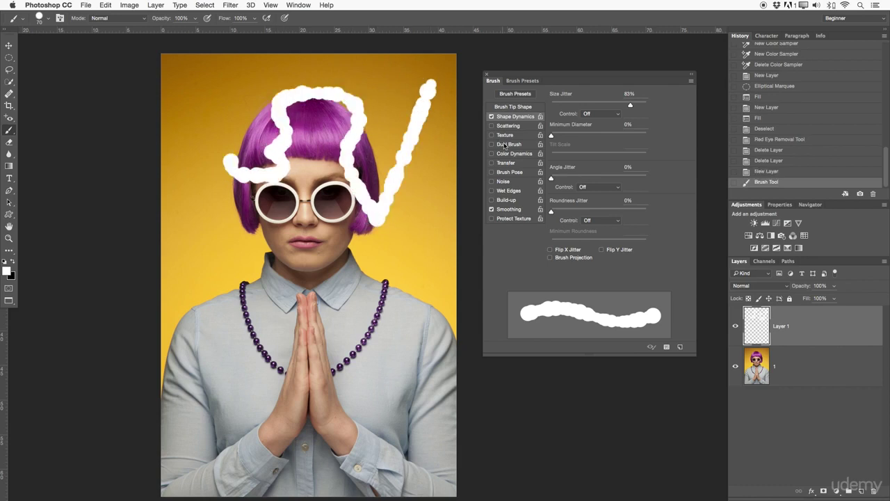
Step: Paint scattered white dots across the portrait with Size Jitter reset to 0% and Scattering enabled at 665%
left_click_drag(633, 109, 543, 106)
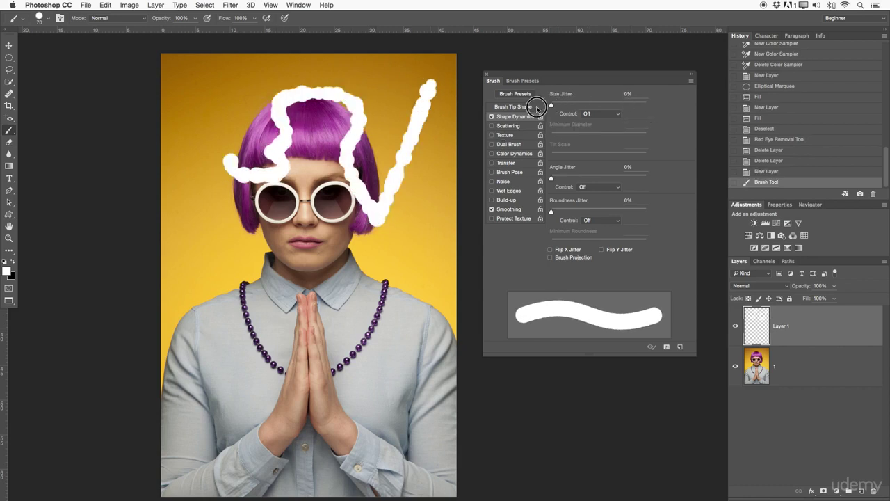
left_click_drag(555, 180, 469, 112)
left_click(508, 126)
left_click_drag(552, 103, 615, 105)
mouse_move(376, 160)
left_mouse_down()
mouse_move(339, 125)
mouse_move(299, 201)
mouse_move(411, 272)
mouse_move(295, 254)
mouse_move(258, 359)
mouse_move(383, 406)
mouse_move(390, 370)
left_mouse_up()
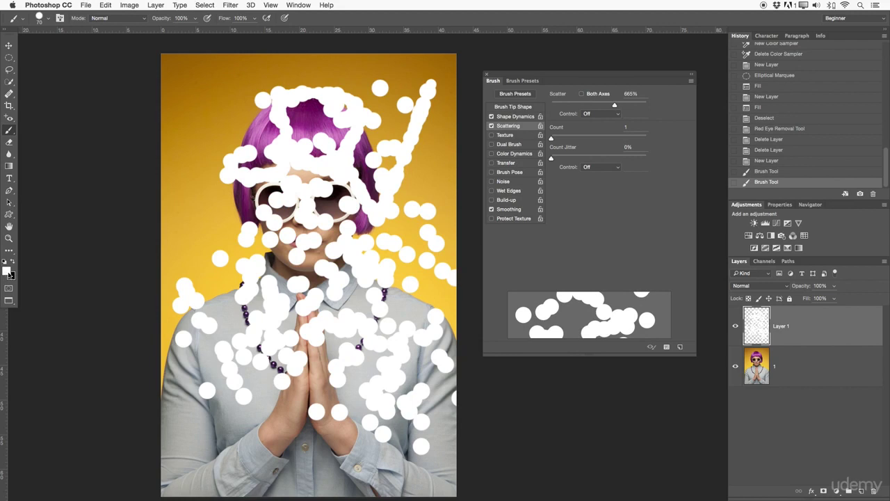
Step: Sample the purple of the hair as the foreground colour with the Eyedropper Tool and return to the Brush Tool
left_click(9, 118)
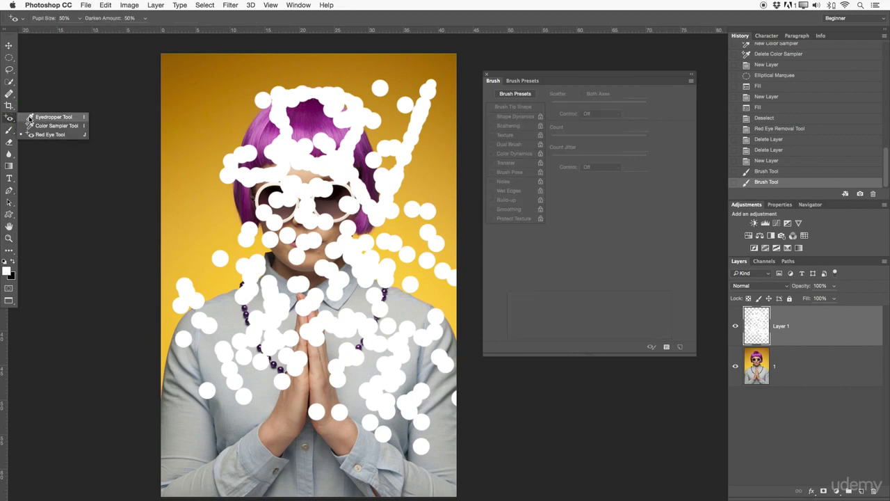
left_click(30, 117)
left_click(311, 115)
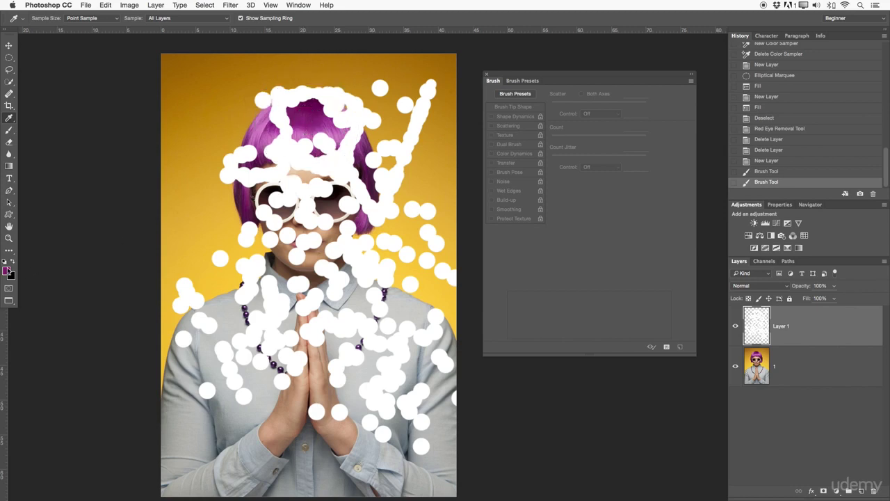
left_click(9, 130)
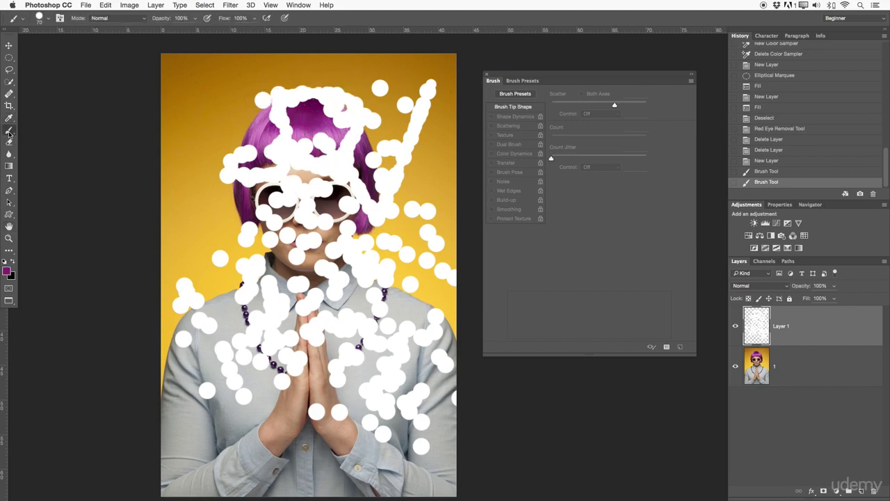
Step: Paint scattered purple dots down the portrait on Layer 1, and turn Scattering off in the brush settings
mouse_move(297, 151)
left_mouse_down()
mouse_move(314, 252)
mouse_move(358, 358)
mouse_move(293, 395)
left_mouse_up()
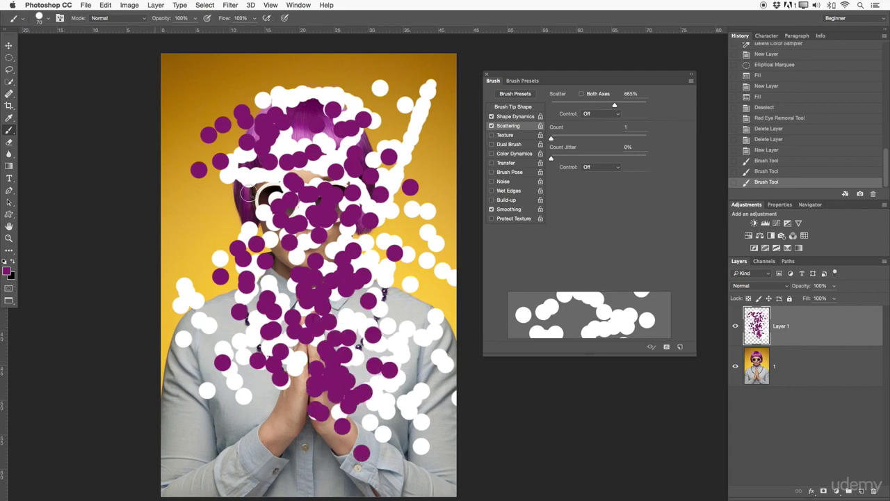
left_click(492, 125)
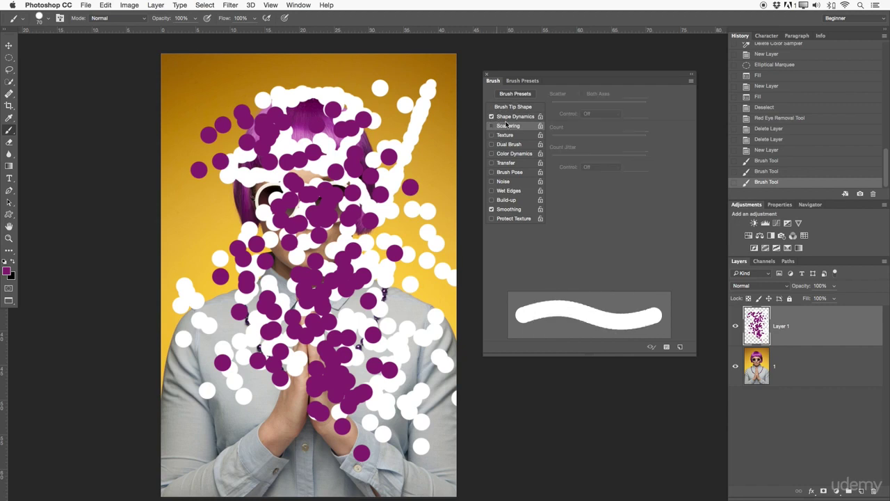
left_click(503, 135)
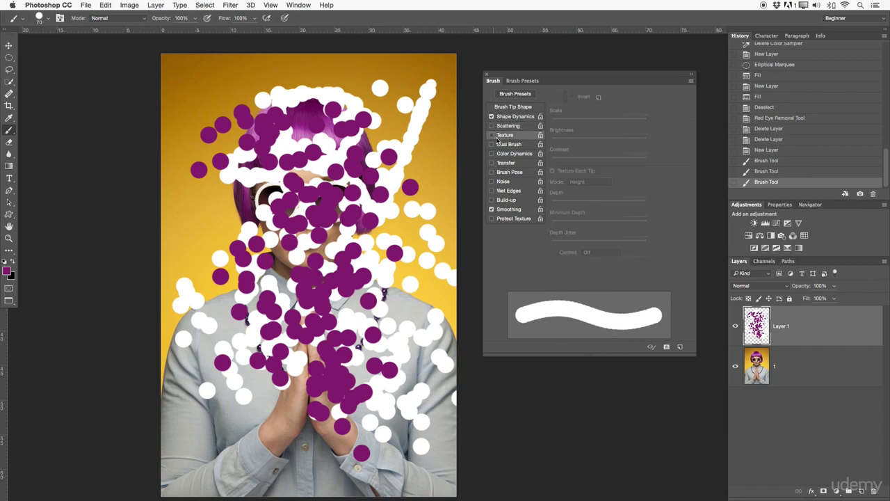
left_click(498, 200)
left_click(494, 200)
Step: Choose the soft round tapering 70 px brush preset and delete Layer 1 with its test dots
left_click(498, 162)
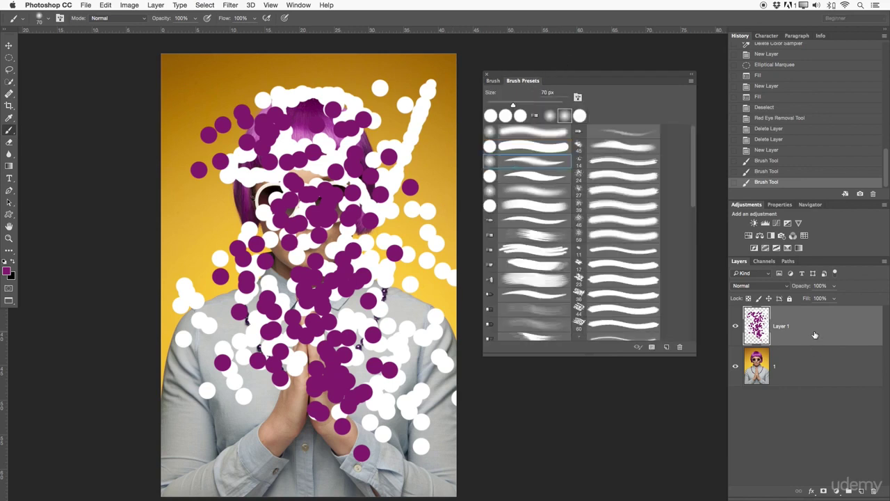
key("Delete")
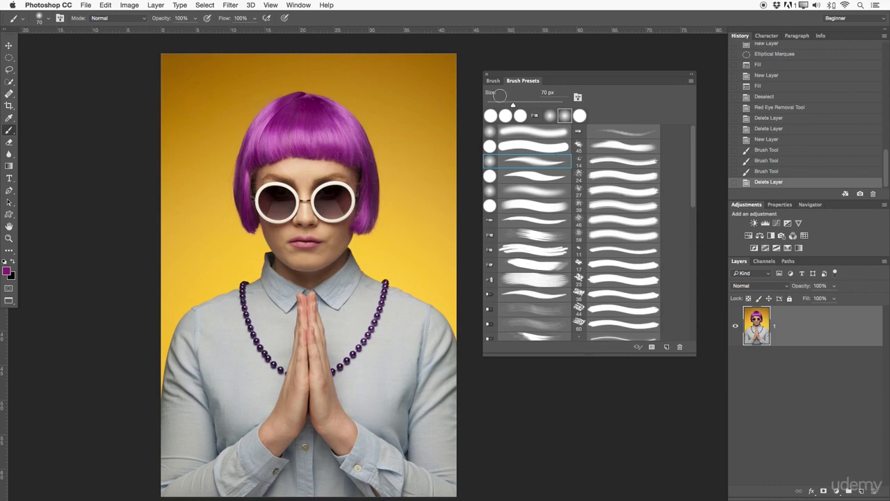
left_click(486, 78)
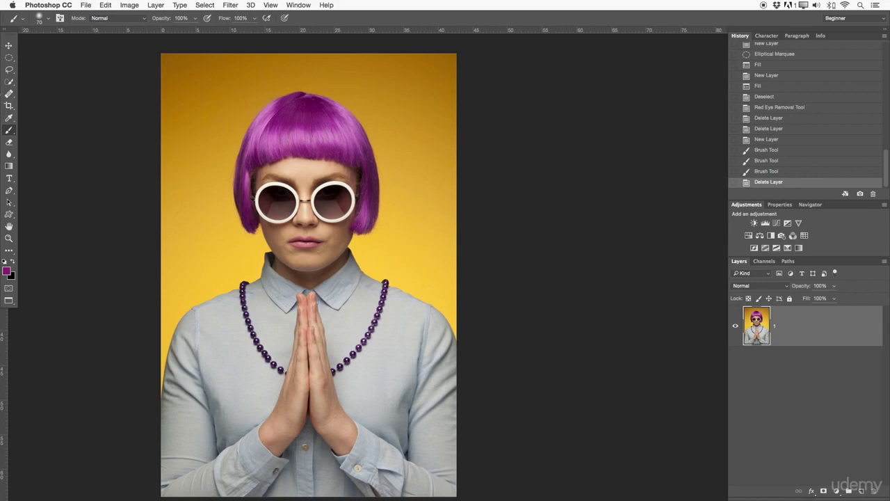
Step: Select the Magnetic Lasso Tool for work on the sunglass lens on the image's right side
right_click(11, 95)
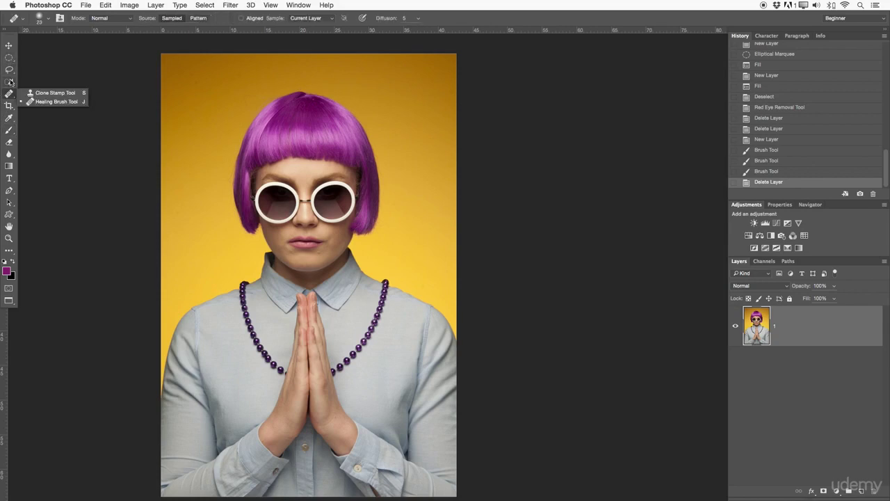
right_click(11, 83)
right_click(12, 105)
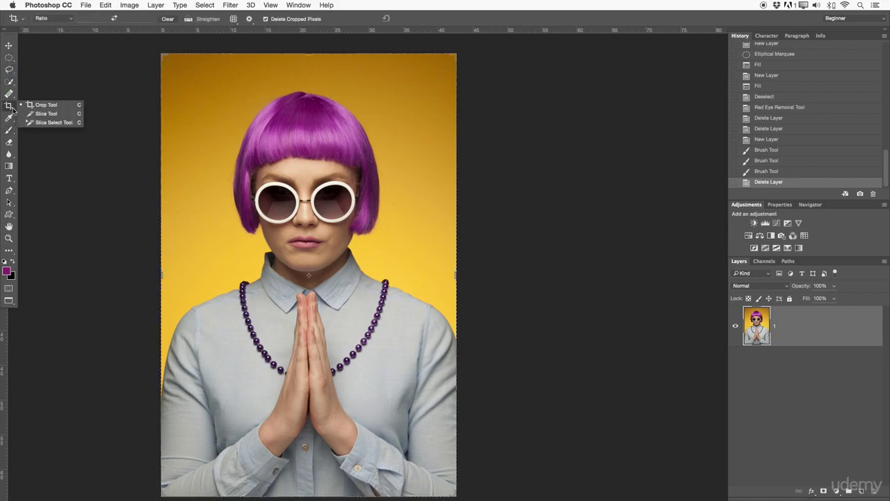
right_click(9, 70)
left_click(41, 78)
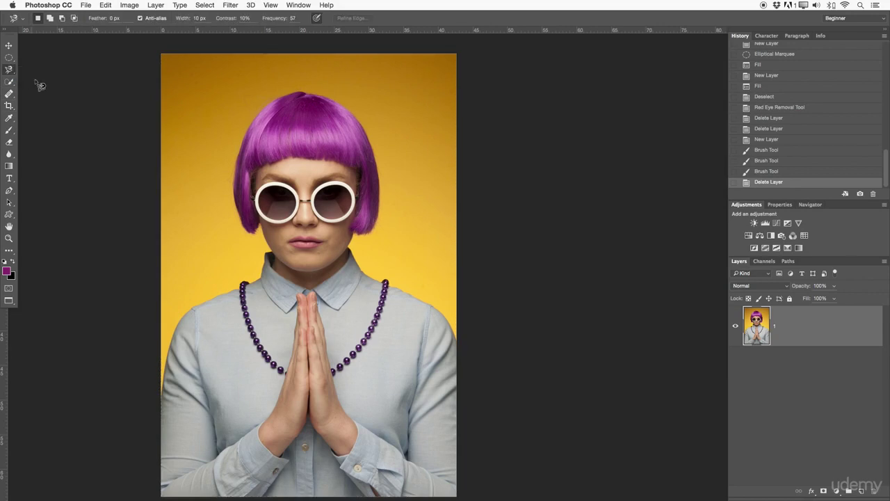
key("z")
left_click_drag(337, 194, 403, 186)
key("p")
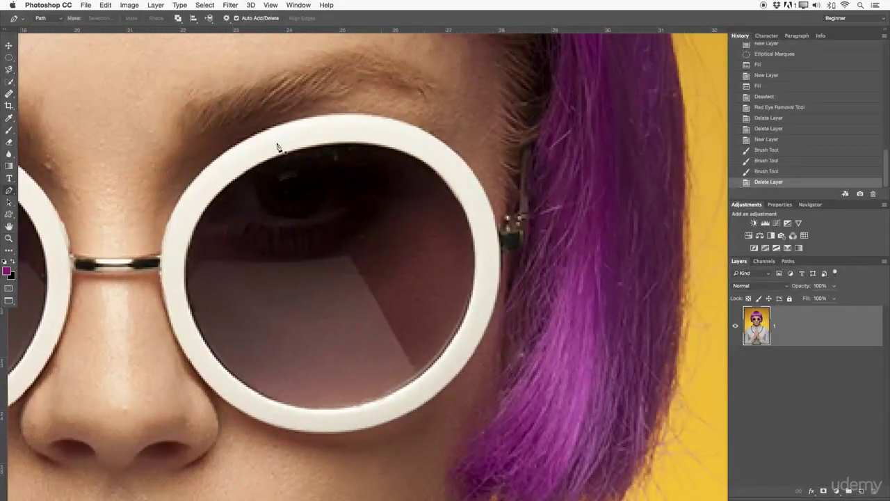
right_click(9, 82)
left_click(39, 89)
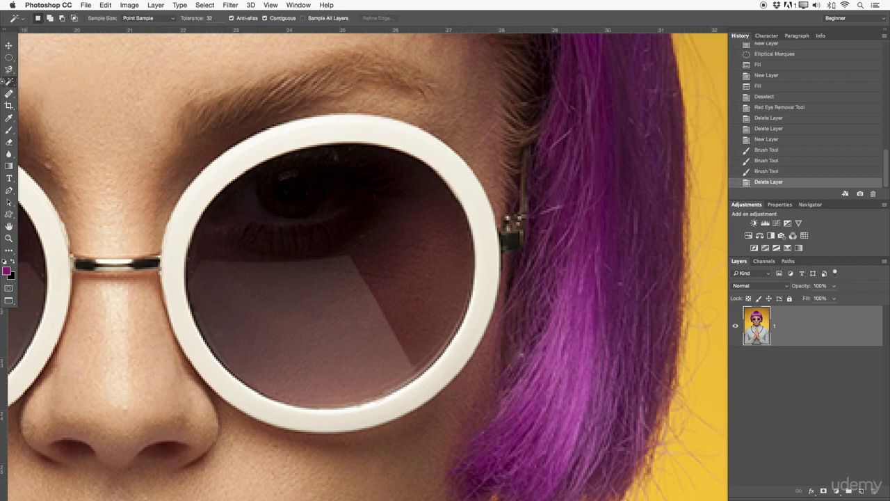
right_click(6, 79)
Step: Select the dark lens on the image's right side by tracing its inner edge with the Magnetic Lasso Tool
left_click(9, 71)
right_click(8, 69)
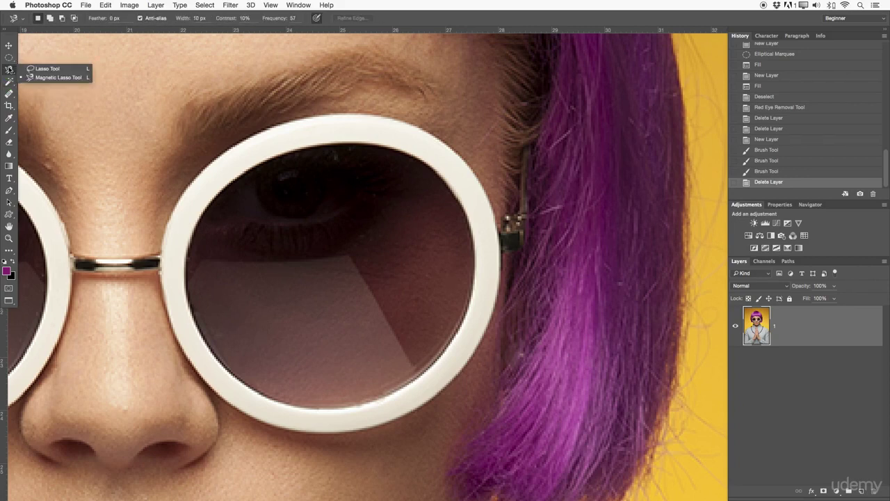
left_click(58, 77)
left_click(317, 149)
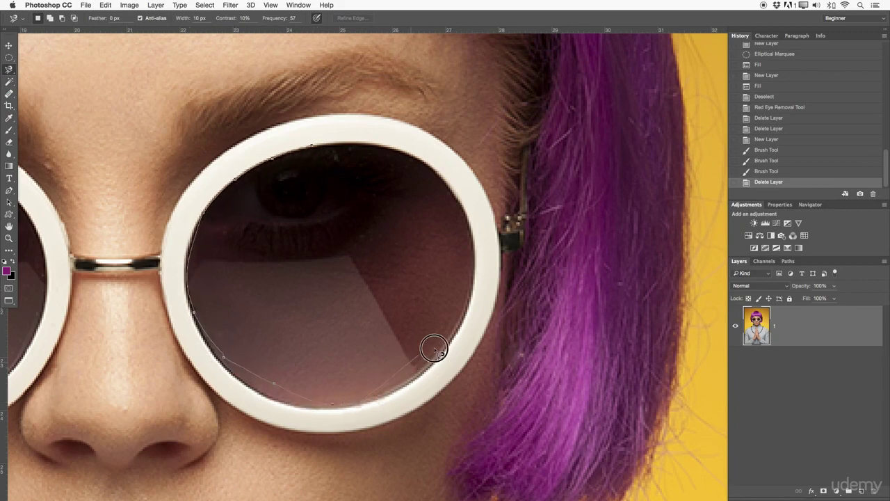
left_click(314, 148)
Step: Try brushing purple outside and inside the selected lens, and revert the stroke that fills the lens
key("z")
left_click_drag(345, 286, 304, 280)
left_click_drag(362, 302, 430, 219)
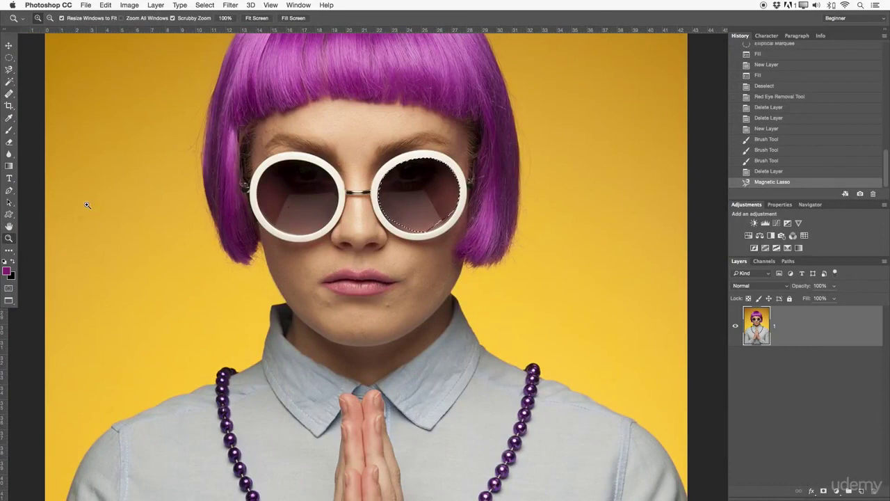
left_click(8, 132)
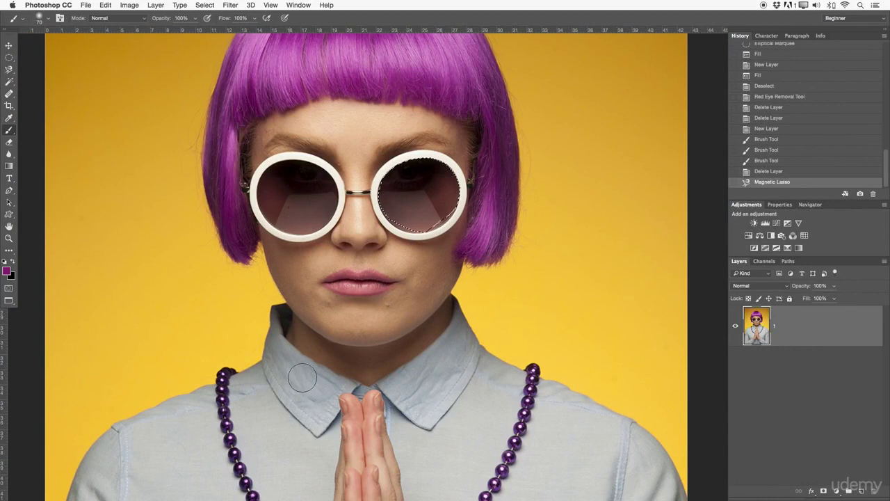
left_click_drag(513, 348, 644, 382)
left_click_drag(569, 259, 550, 368)
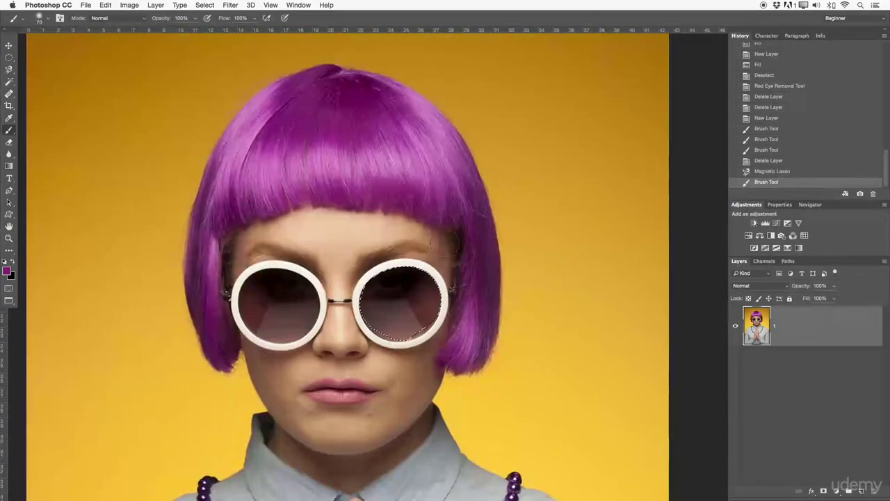
mouse_move(389, 295)
left_mouse_down()
mouse_move(521, 223)
mouse_move(370, 372)
left_mouse_up()
left_click_drag(398, 273, 355, 247)
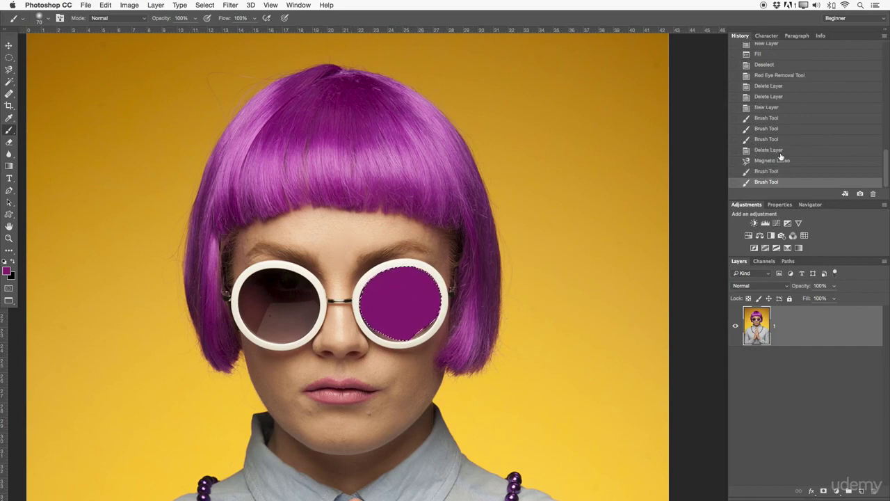
left_click(778, 173)
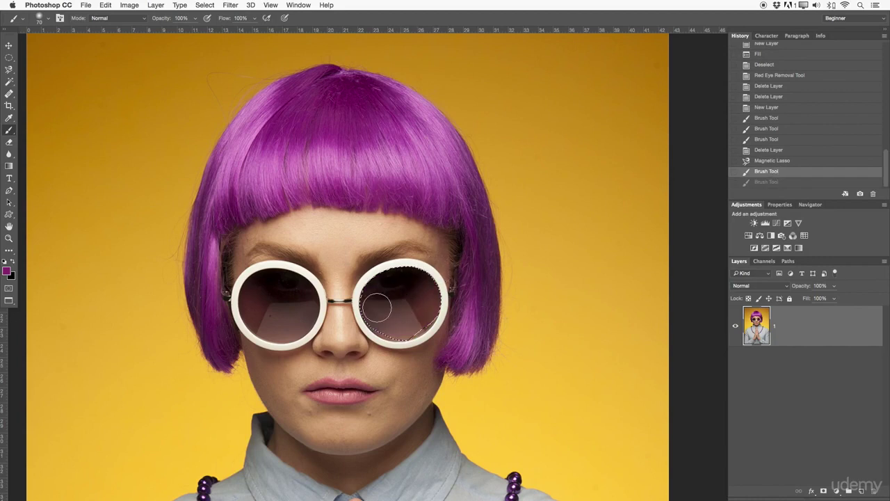
Step: Invert the lens selection with a marquee tool so that everything except the lens is selected
left_click_drag(9, 57, 52, 54)
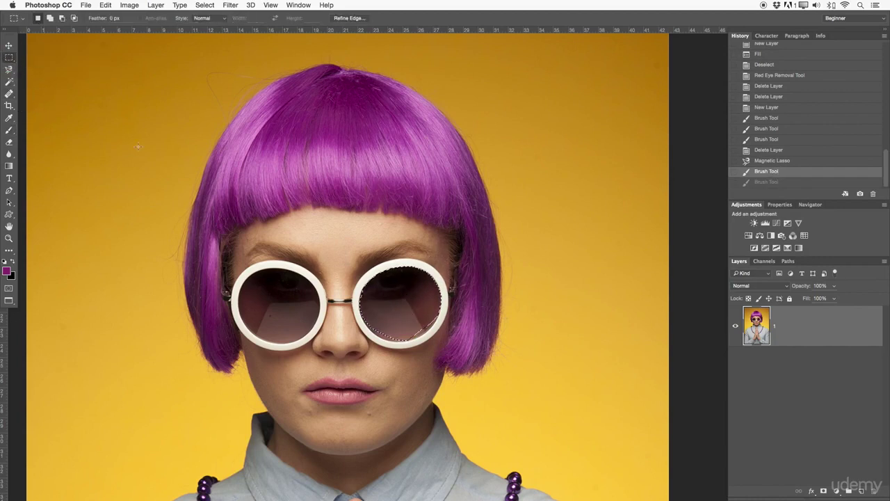
right_click(407, 301)
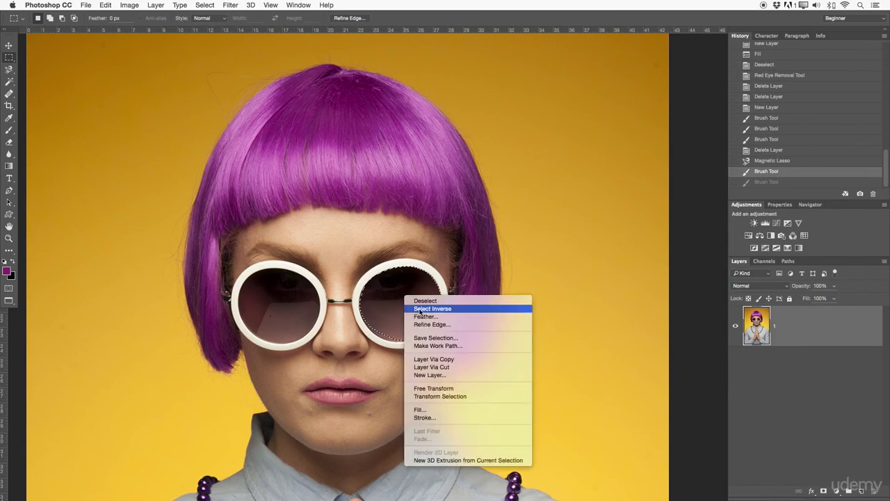
left_click(419, 308)
Step: Try broad purple brush strokes diagonally across the portrait and the protected lens, and undo them
key("z")
left_click(369, 304, "alt")
left_click(368, 304, "alt")
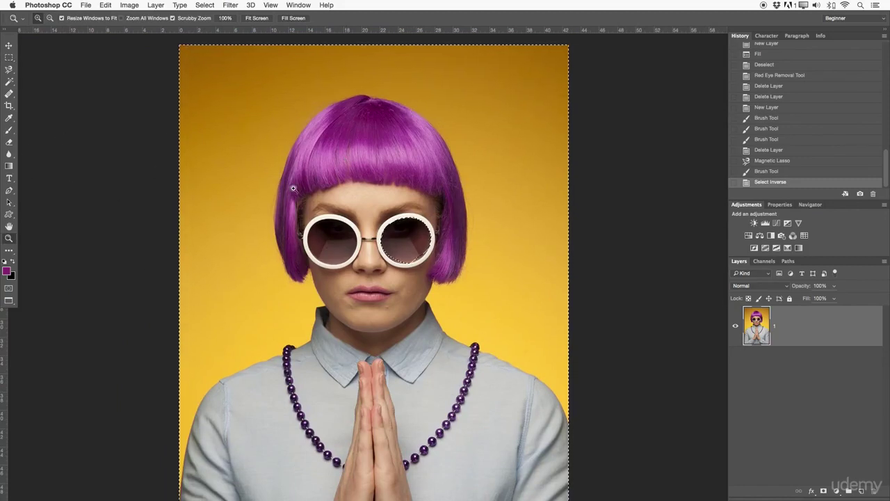
left_click(10, 131)
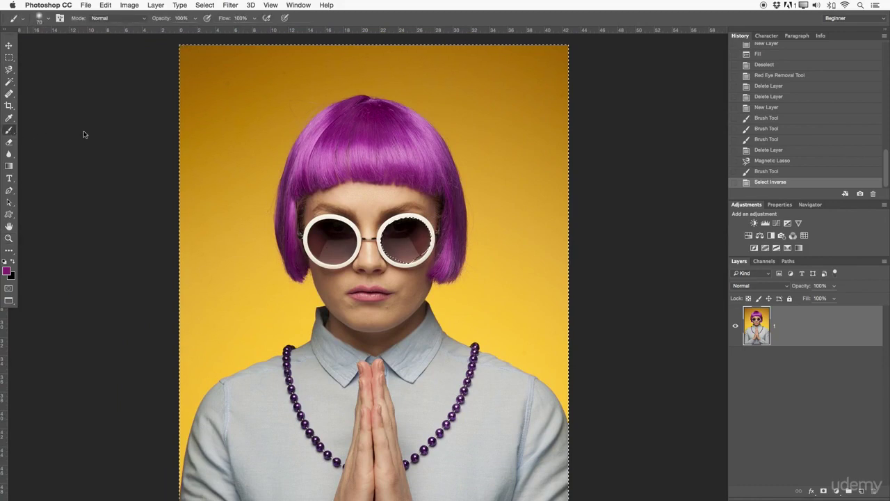
mouse_move(242, 100)
left_mouse_down()
mouse_move(248, 209)
mouse_move(411, 133)
mouse_move(477, 131)
mouse_move(254, 345)
mouse_move(479, 133)
mouse_move(512, 160)
mouse_move(429, 242)
mouse_move(341, 324)
mouse_move(260, 338)
mouse_move(278, 302)
mouse_move(322, 297)
mouse_move(438, 222)
left_mouse_up()
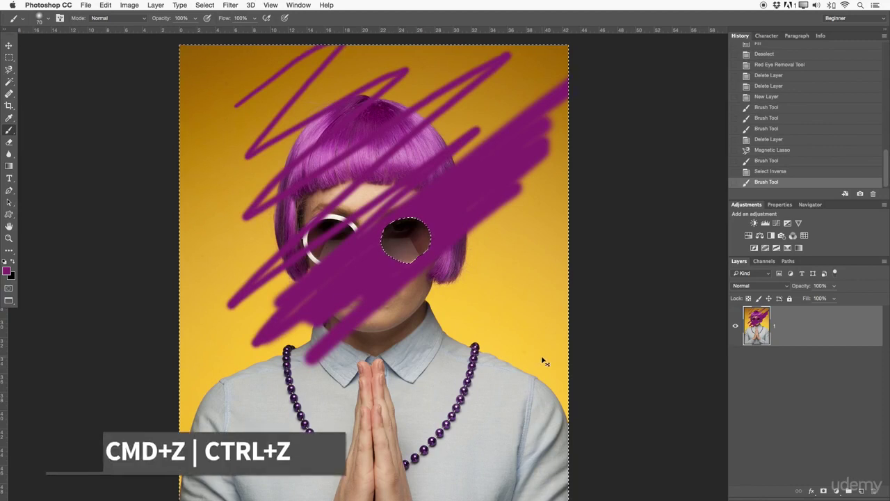
key("super+z")
Step: Deselect the inverted selection around the lens
key("z")
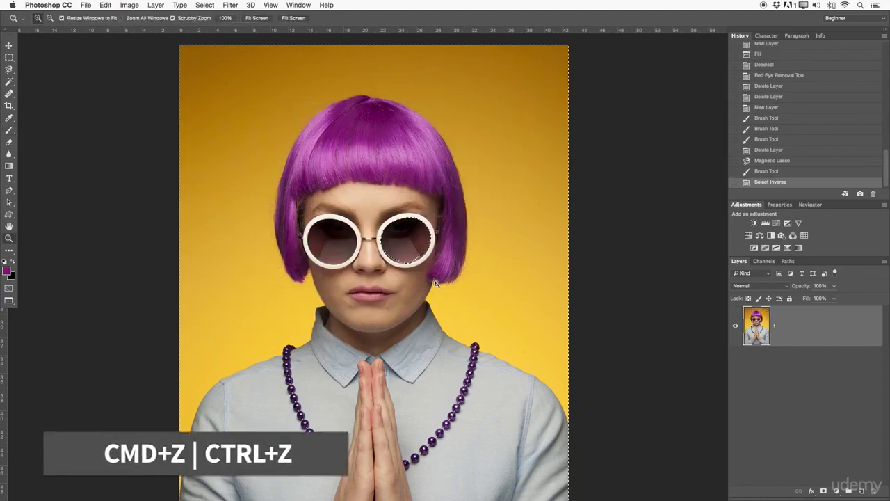
left_click(464, 278)
key("super+d")
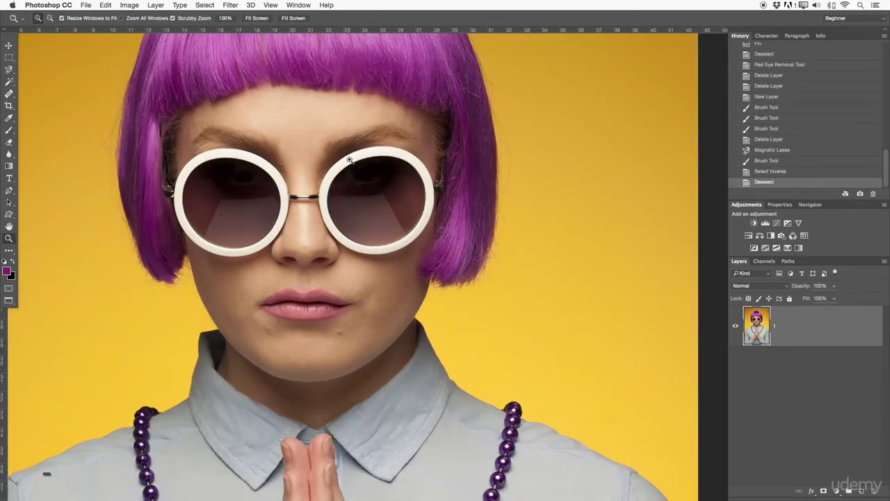
Step: Duplicate the portrait layer and add a layer mask to the copy
left_click_drag(409, 210, 379, 212)
left_click_drag(397, 262, 399, 245)
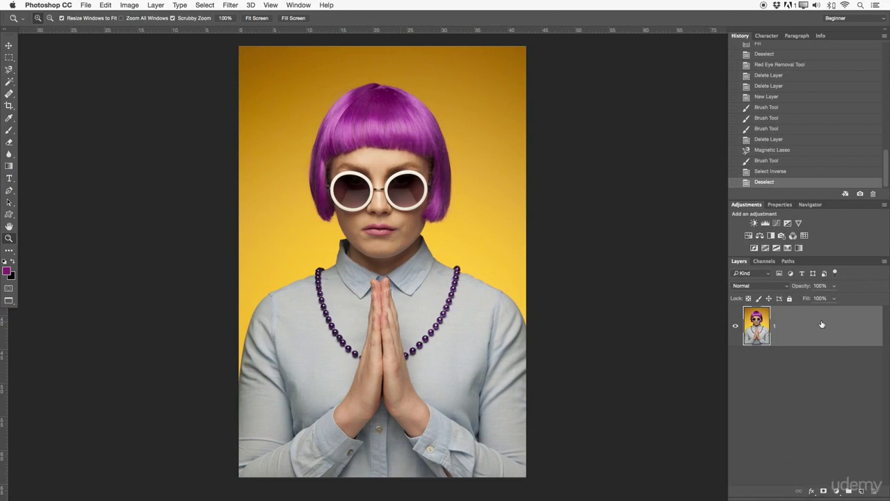
left_click_drag(760, 322, 861, 490)
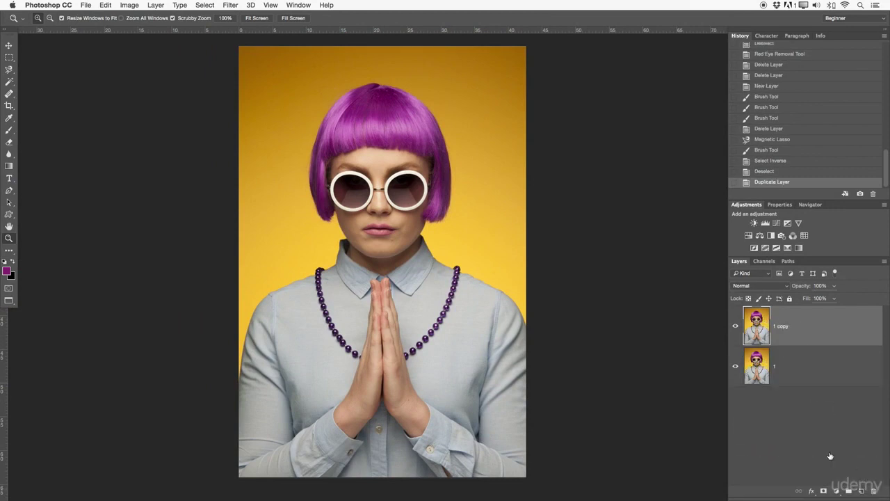
left_click(824, 491)
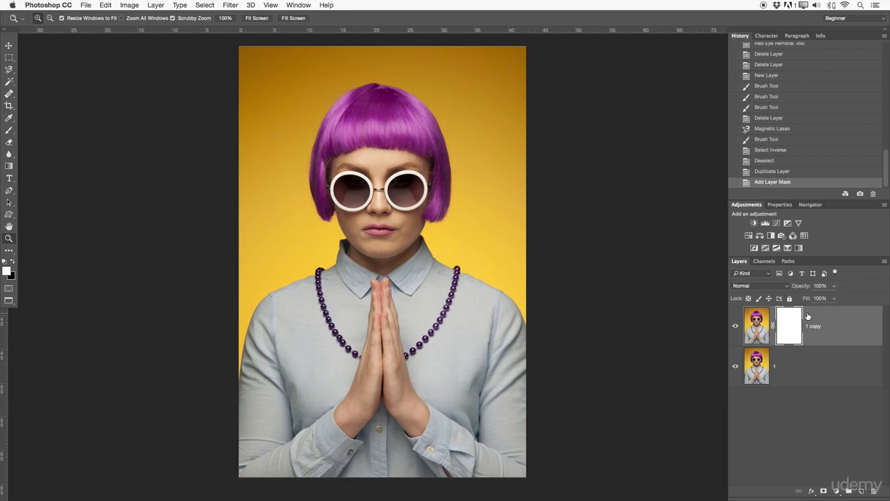
Step: Draw a circular selection with the Elliptical Marquee Tool around the right-side lens and align it with the white frame
left_click_drag(409, 190, 501, 278)
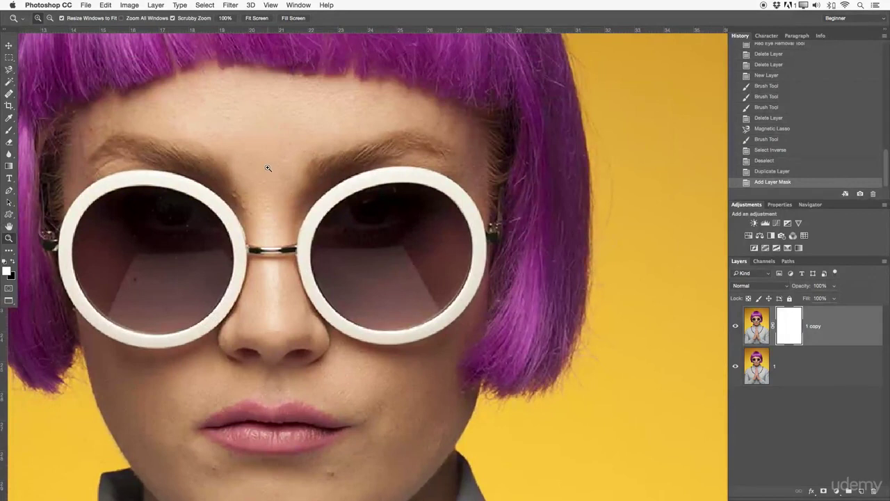
left_click(8, 58)
left_click(49, 66)
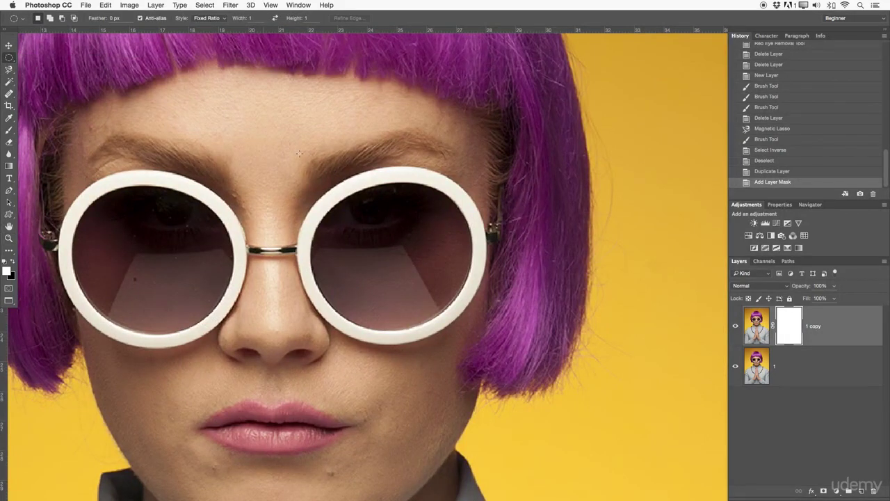
left_click_drag(317, 199, 451, 286)
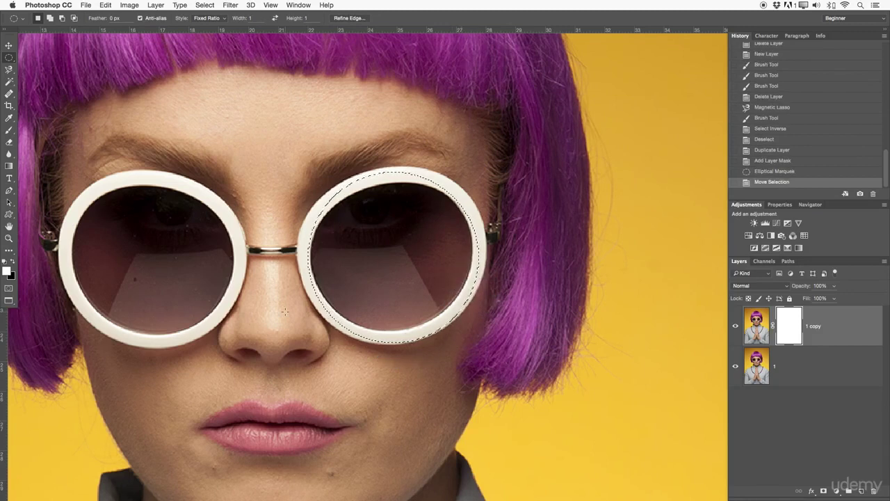
Step: Review the Brush Tool's preset list and its Shape Dynamics settings
key("z")
left_click_drag(371, 206, 332, 206)
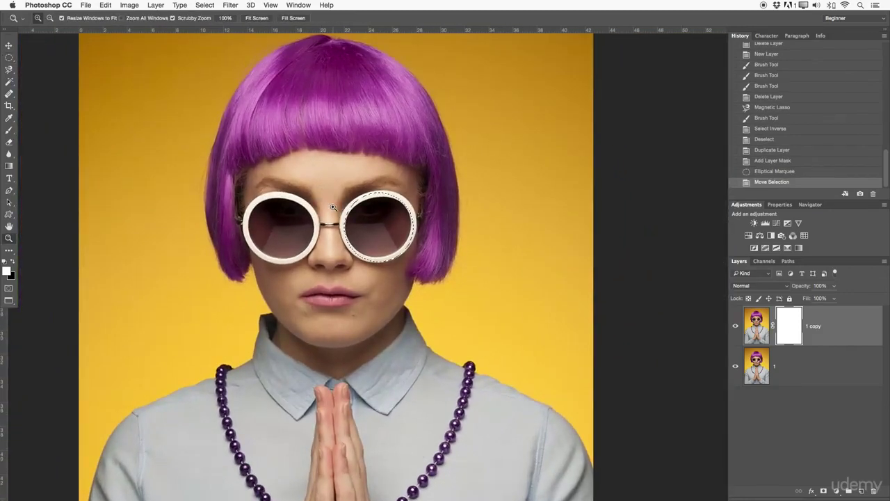
key("b")
left_click(38, 17)
left_click(59, 18)
left_click(522, 82)
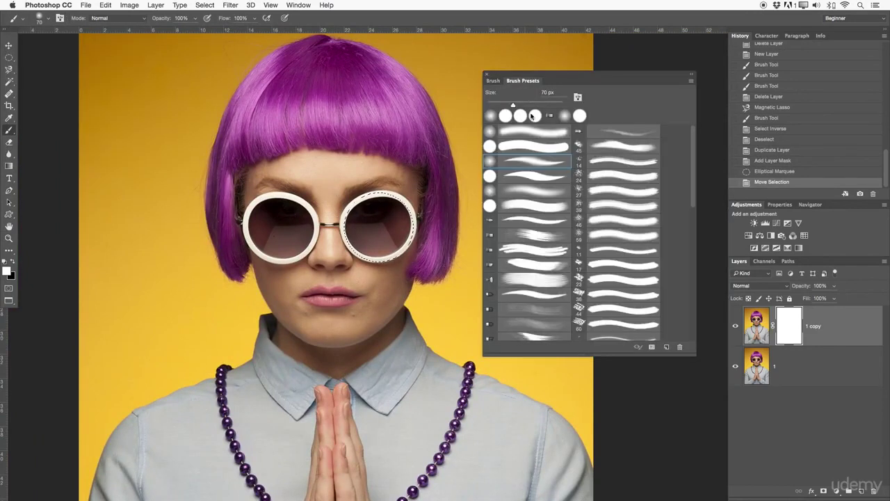
left_click(493, 81)
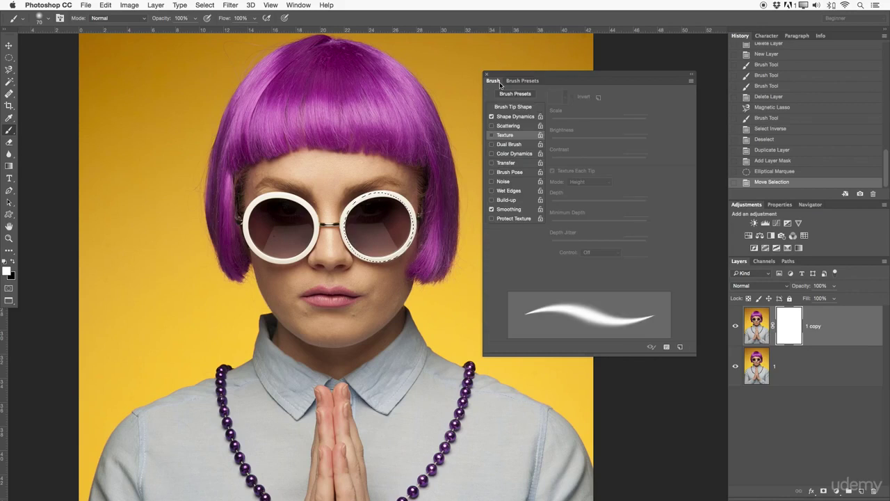
left_click(515, 117)
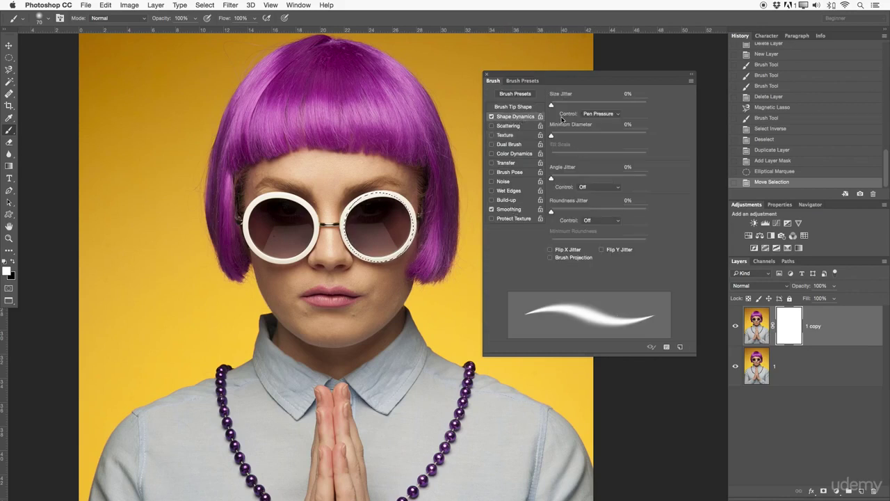
left_click(487, 74)
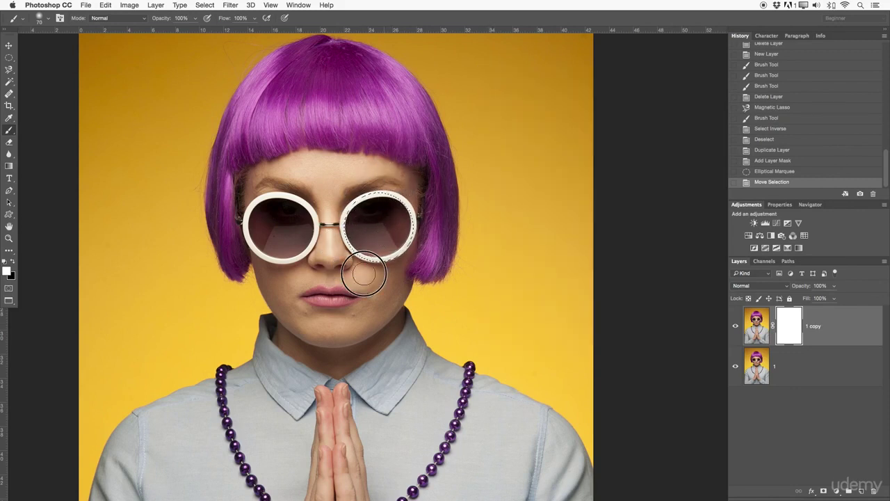
Step: Hide the original layer and paint black on the copy's layer mask inside the circular selection to remove the lens
left_click(379, 202)
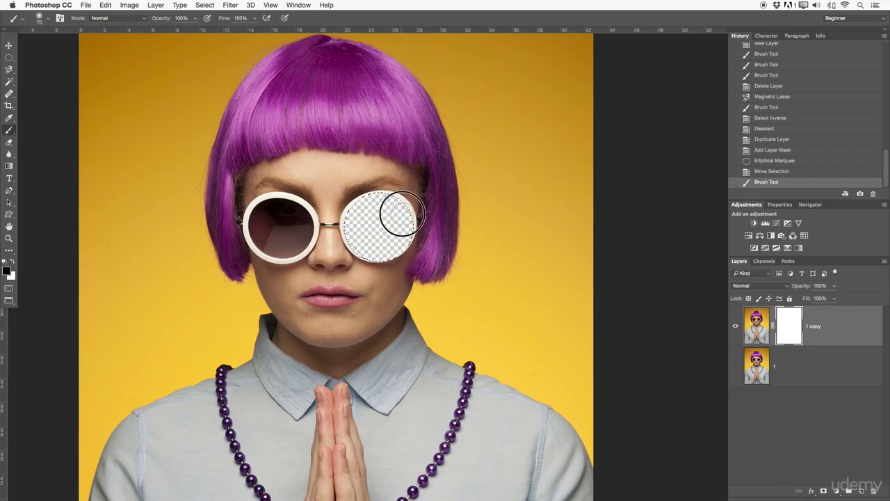
left_click(359, 187)
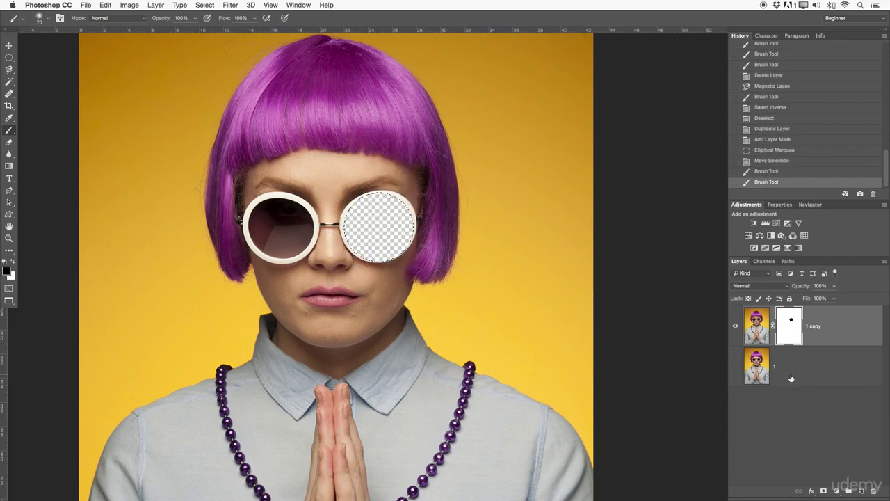
left_click(783, 393)
left_click(756, 365)
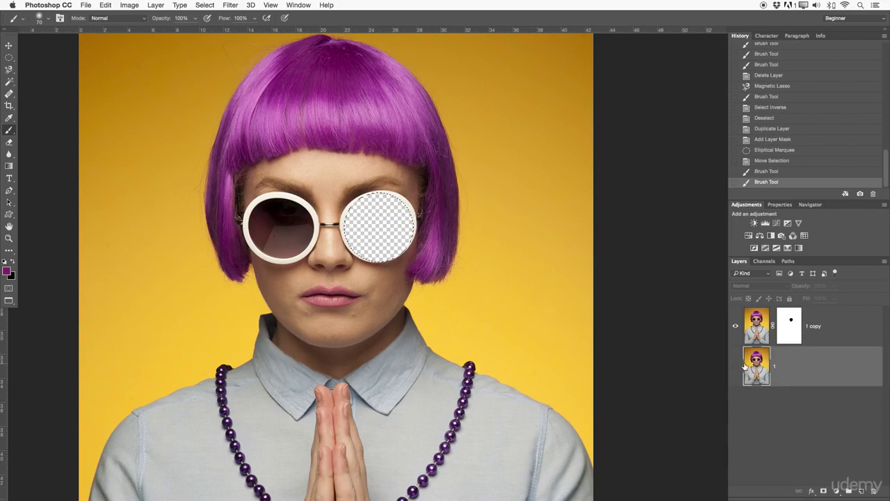
left_click(789, 328)
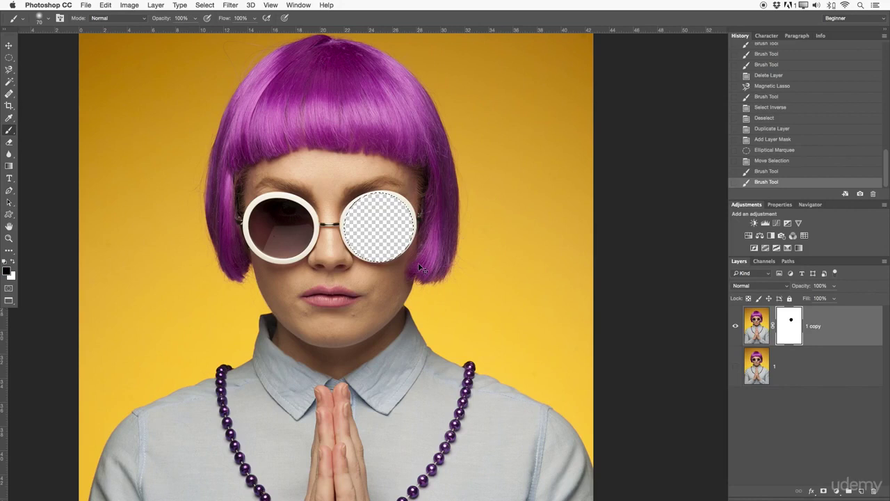
Step: Deselect, then paint black on the mask with a soft brush over the frame's nose-side and lower edges
key("ctrl+d")
key("z")
left_click_drag(368, 225, 415, 219)
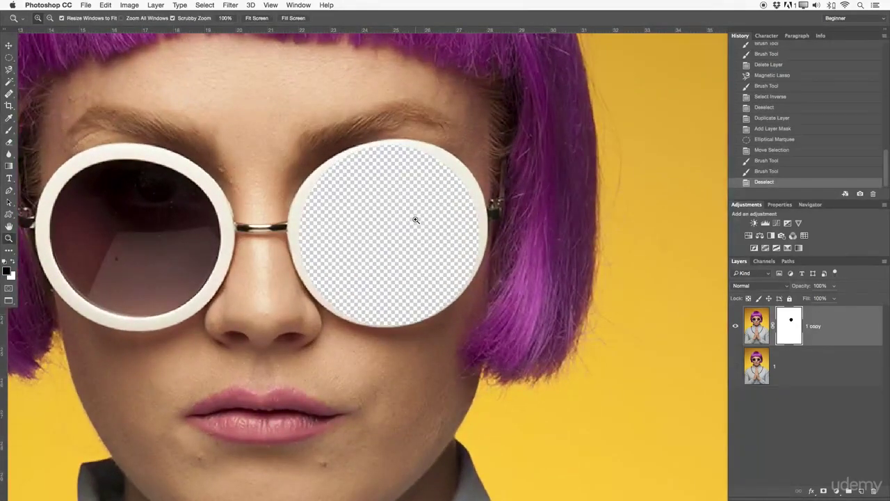
key("b")
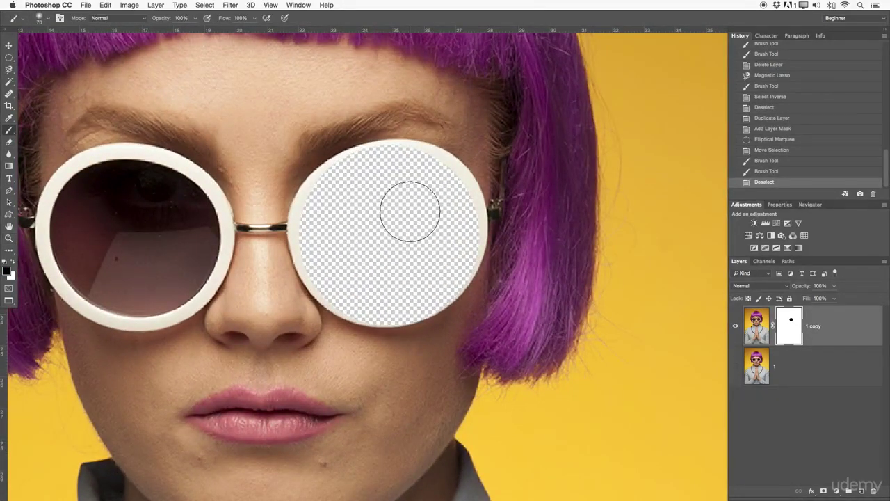
key("bracketleft")
key("bracketleft")
key("bracketleft")
key("bracketleft")
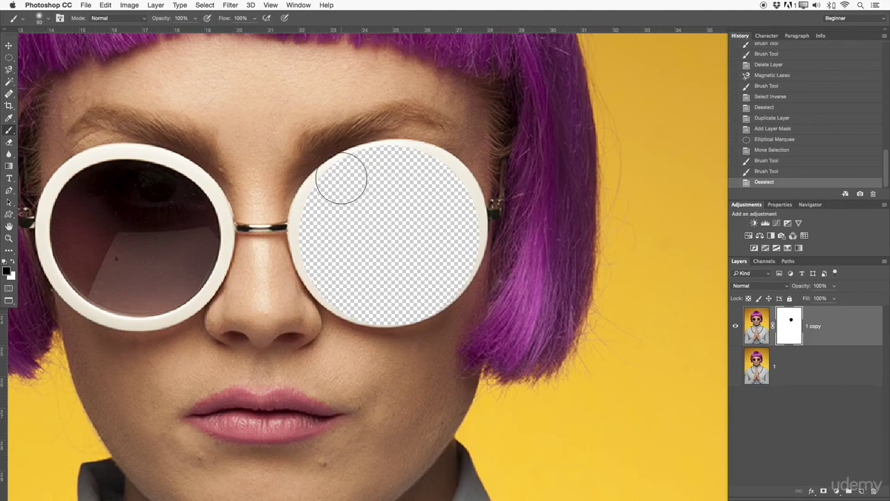
mouse_move(321, 190)
left_mouse_down()
mouse_move(307, 233)
mouse_move(322, 274)
mouse_move(308, 236)
mouse_move(319, 286)
mouse_move(345, 309)
mouse_move(327, 289)
mouse_move(390, 313)
mouse_move(449, 296)
left_mouse_up()
mouse_move(372, 247)
left_mouse_down()
mouse_move(430, 247)
mouse_move(394, 243)
mouse_move(402, 240)
mouse_move(399, 89)
mouse_move(400, 427)
left_mouse_up()
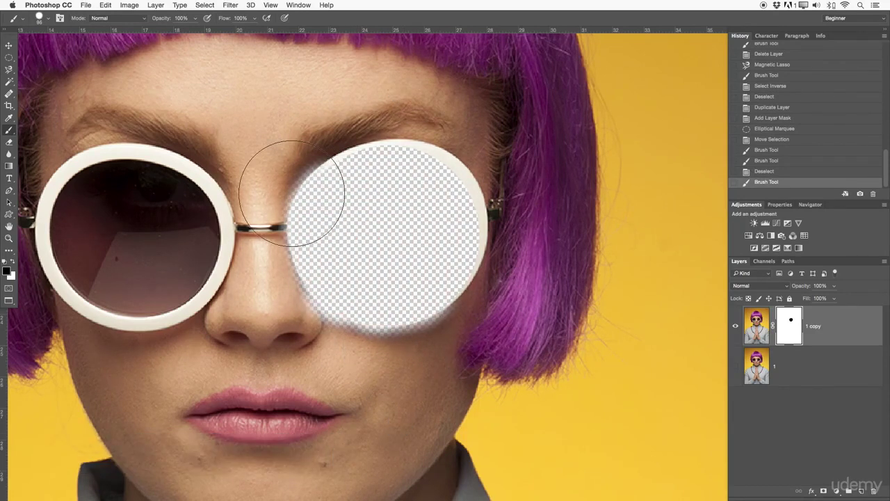
Step: Paint black on the mask with a hard 40 px brush along the hair-side edge of the frame
key("bracketleft")
key("bracketleft")
key("bracketleft")
key("bracketleft")
key("bracketleft")
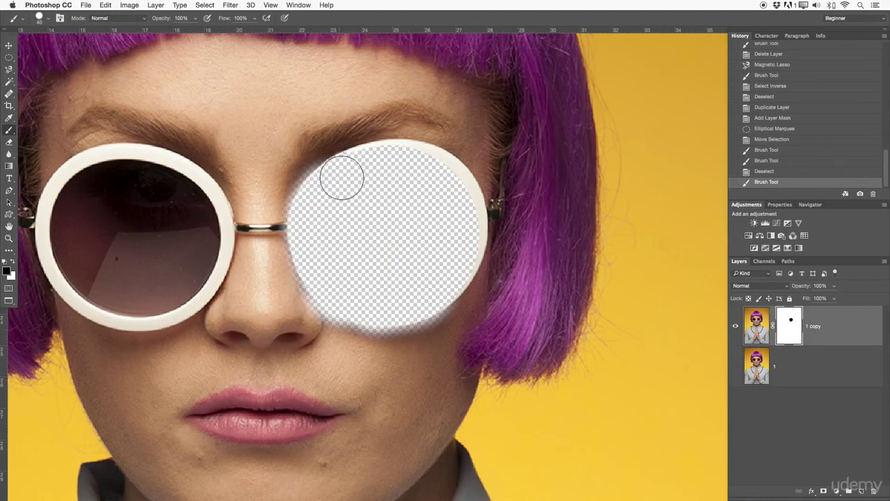
mouse_move(400, 162)
left_mouse_down()
mouse_move(453, 183)
mouse_move(467, 221)
mouse_move(455, 269)
mouse_move(415, 297)
mouse_move(437, 288)
mouse_move(460, 254)
mouse_move(439, 289)
mouse_move(473, 256)
mouse_move(456, 284)
mouse_move(416, 298)
left_mouse_up()
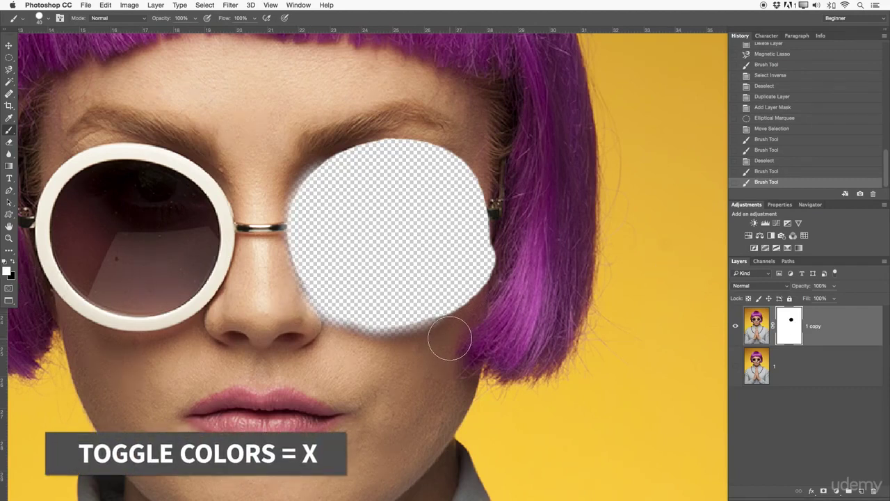
Step: Switch to white and paint on the layer mask to bring back the masked lens and its frame
mouse_move(444, 337)
left_mouse_down()
mouse_move(390, 334)
mouse_move(316, 299)
mouse_move(296, 223)
mouse_move(355, 128)
mouse_move(439, 118)
mouse_move(467, 125)
mouse_move(477, 169)
mouse_move(486, 325)
mouse_move(455, 324)
mouse_move(417, 181)
mouse_move(341, 264)
mouse_move(382, 238)
mouse_move(376, 172)
mouse_move(316, 316)
mouse_move(401, 220)
mouse_move(480, 240)
left_mouse_up()
key("z")
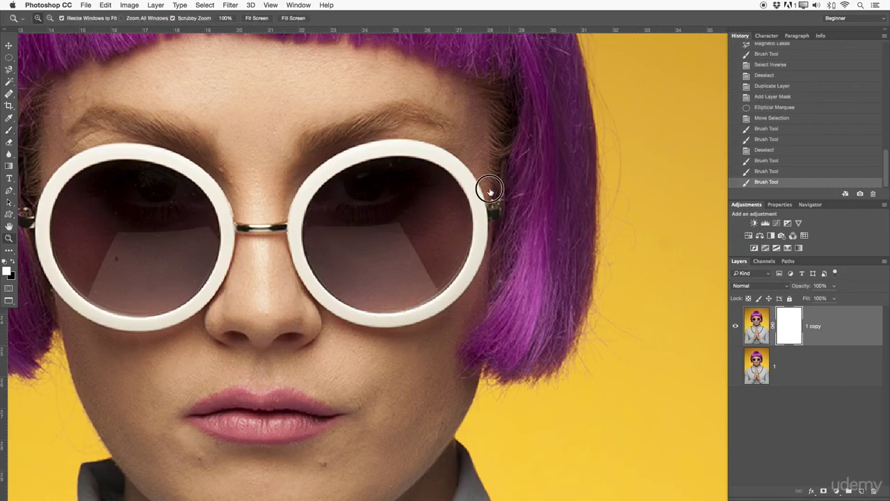
left_click(487, 188, "alt")
left_click_drag(485, 174, 476, 173)
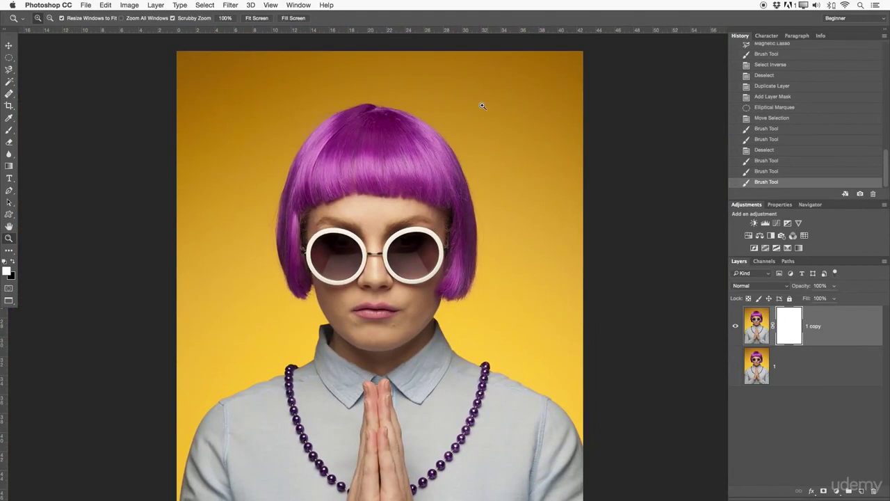
left_click_drag(423, 135, 436, 137)
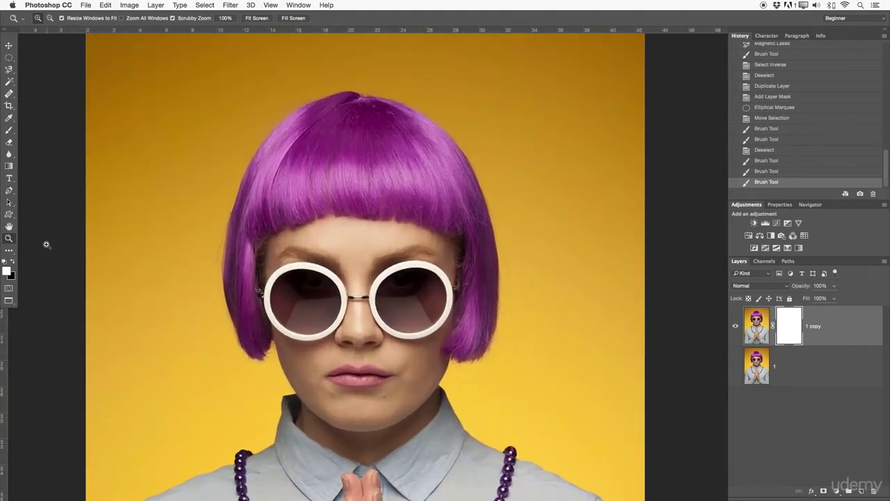
Step: Delete the copy's layer mask and sample a purple foreground color from the hair with the Eyedropper Tool
left_click_drag(9, 118, 32, 117)
left_click_drag(343, 150, 350, 149)
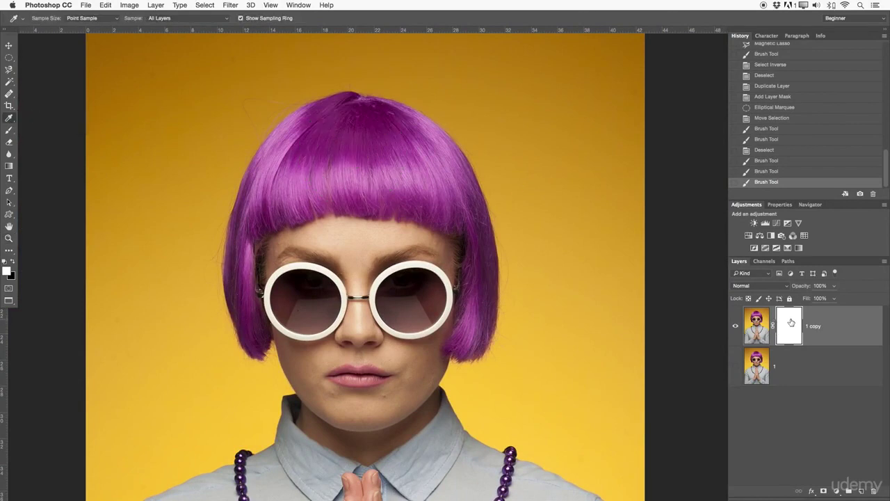
left_click_drag(436, 134, 381, 167)
right_click(781, 316)
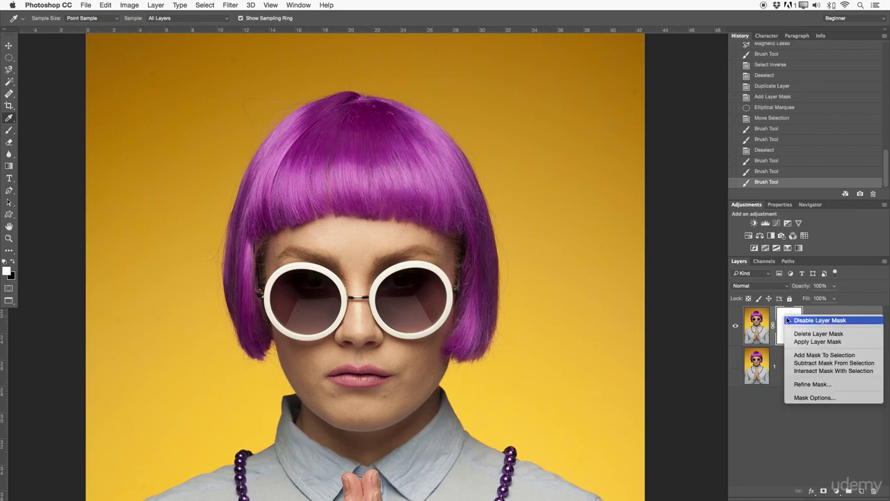
left_click(807, 334)
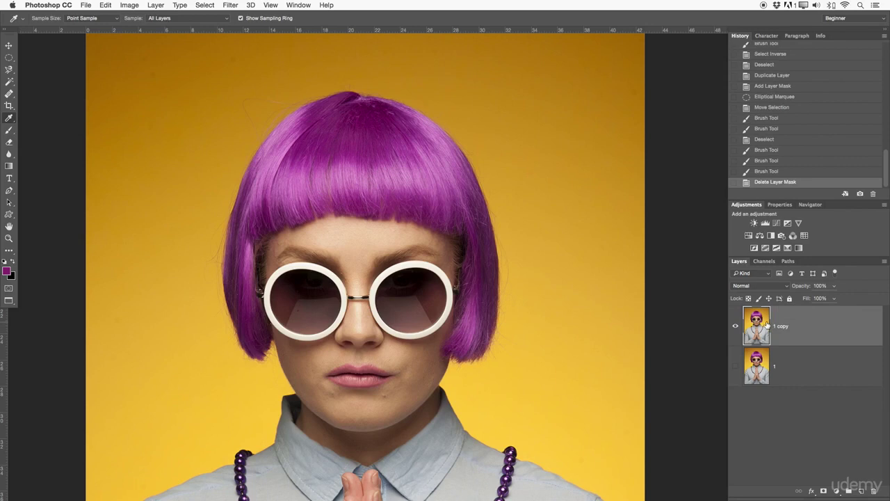
left_click_drag(360, 127, 370, 113)
Step: Set the Brush Tool's opacity to 20% for painting over the bangs
key("b")
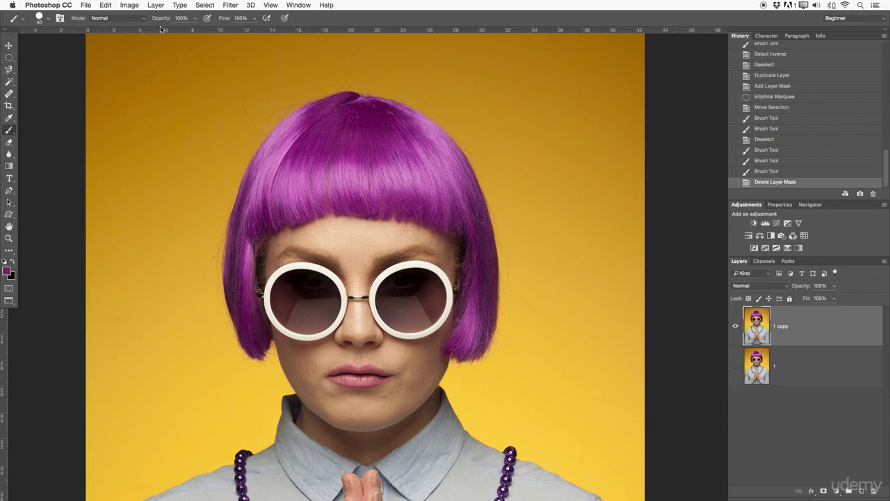
left_click_drag(162, 19, 134, 17)
key("z")
left_click_drag(324, 193, 445, 237)
key("b")
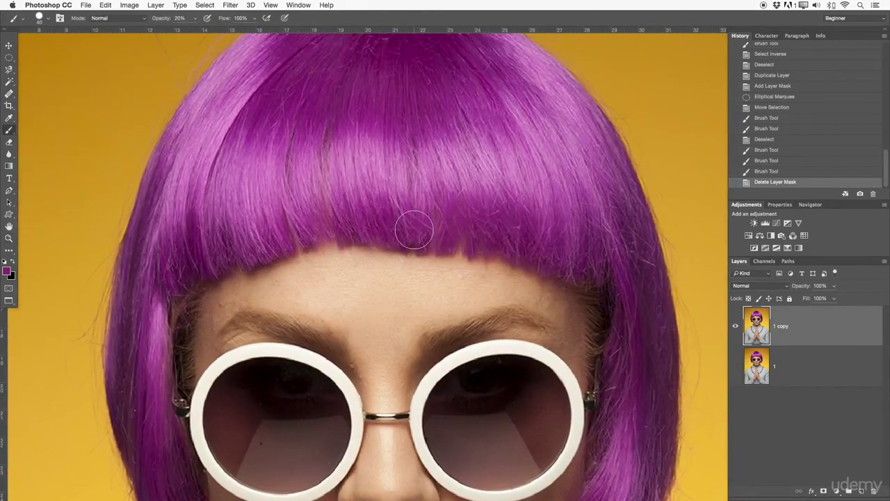
Step: Soften the brush tip and try smaller and larger diameters, ending at 100 px
mouse_move(396, 227)
left_mouse_down("ctrl+alt")
mouse_move(411, 226)
mouse_move(415, 114)
mouse_move(416, 227)
mouse_move(410, 160)
mouse_move(425, 160)
mouse_move(409, 164)
mouse_move(409, 123)
mouse_move(410, 201)
mouse_move(409, 134)
mouse_move(405, 164)
left_mouse_up("ctrl+alt")
left_click_drag(398, 170, 409, 153, "ctrl+alt")
key("bracketleft")
key("bracketleft")
key("bracketleft")
key("bracketleft")
key("bracketleft")
key("bracketright")
key("bracketright")
key("bracketright")
key("bracketright")
key("bracketright")
key("bracketright")
key("bracketright")
key("bracketright")
key("bracketright")
key("bracketright")
key("bracketright")
key("bracketright")
key("bracketright")
key("bracketright")
key("bracketright")
key("bracketright")
key("bracketright")
key("bracketright")
key("bracketright")
key("bracketright")
key("bracketright")
key("bracketright")
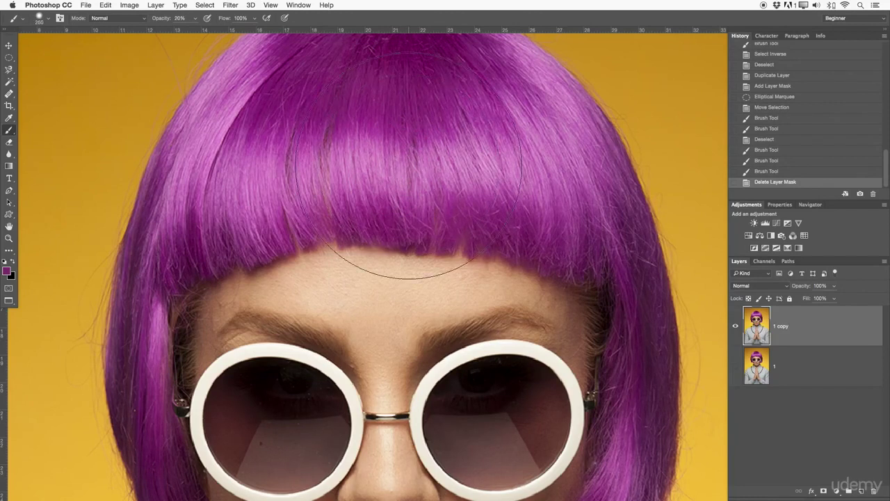
key("bracketleft")
key("bracketleft")
key("bracketleft")
key("bracketleft")
key("bracketleft")
key("bracketleft")
key("bracketleft")
key("bracketleft")
key("bracketleft")
key("bracketleft")
Step: Paint the sampled purple at 20% opacity over the bangs, both sides and crown of the hair on the copy
mouse_move(348, 183)
left_mouse_down()
mouse_move(278, 203)
mouse_move(273, 215)
mouse_move(318, 115)
mouse_move(296, 147)
mouse_move(357, 168)
mouse_move(414, 173)
mouse_move(427, 120)
mouse_move(460, 171)
mouse_move(491, 144)
mouse_move(528, 141)
mouse_move(596, 210)
mouse_move(604, 173)
mouse_move(641, 367)
left_mouse_up()
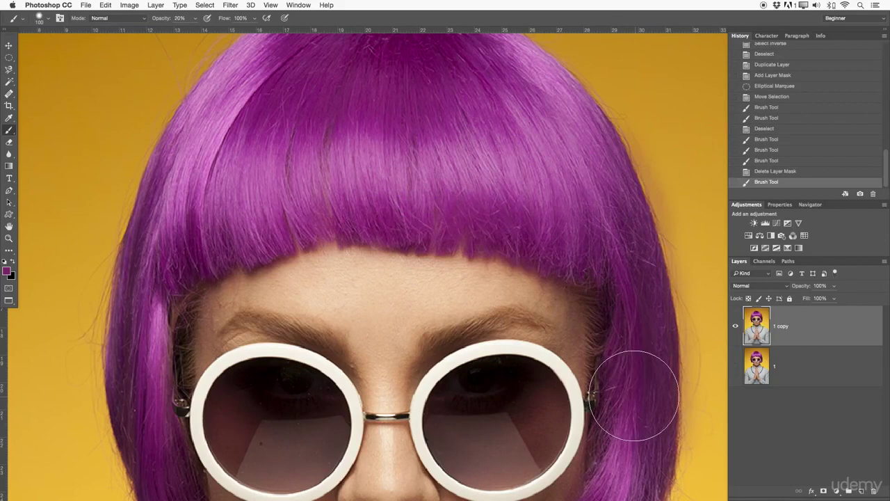
scroll(640, 367, "down", 5)
left_click_drag(610, 342, 604, 371)
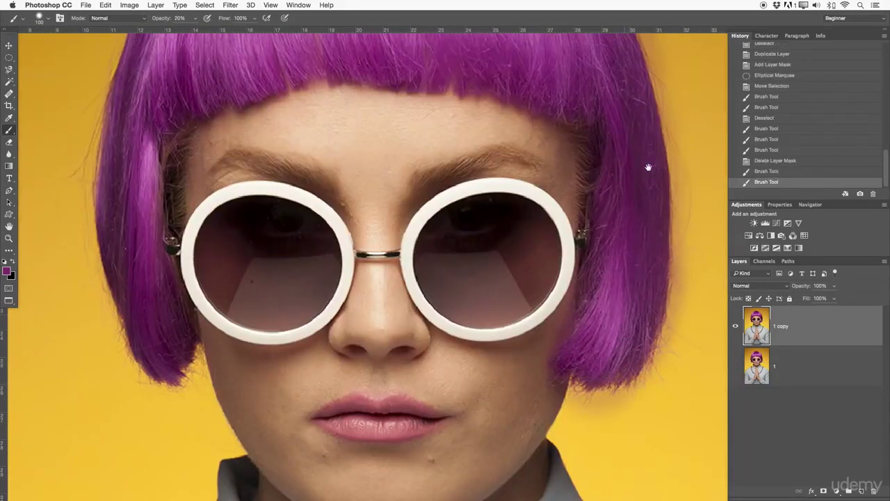
left_click_drag(646, 154, 643, 346)
mouse_move(616, 252)
left_mouse_down()
mouse_move(582, 183)
mouse_move(463, 85)
mouse_move(430, 110)
left_mouse_up()
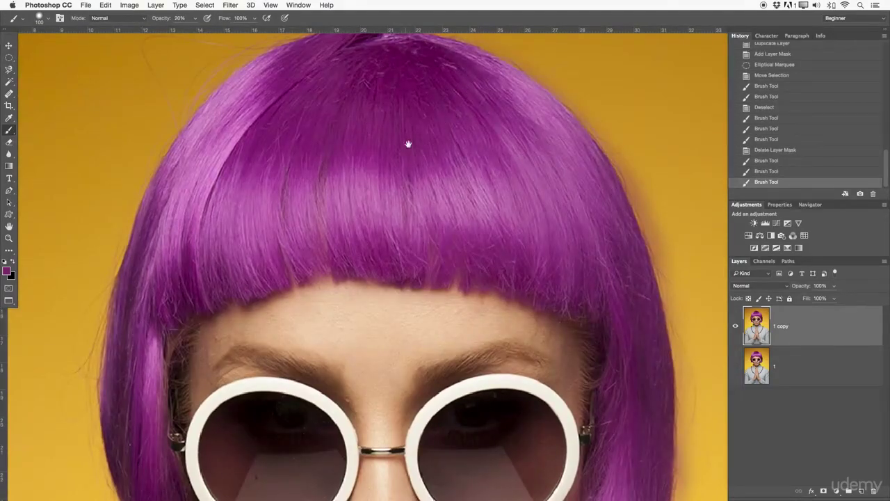
left_click_drag(407, 144, 469, 225)
mouse_move(445, 119)
left_mouse_down()
mouse_move(386, 124)
mouse_move(274, 208)
mouse_move(231, 272)
left_mouse_up()
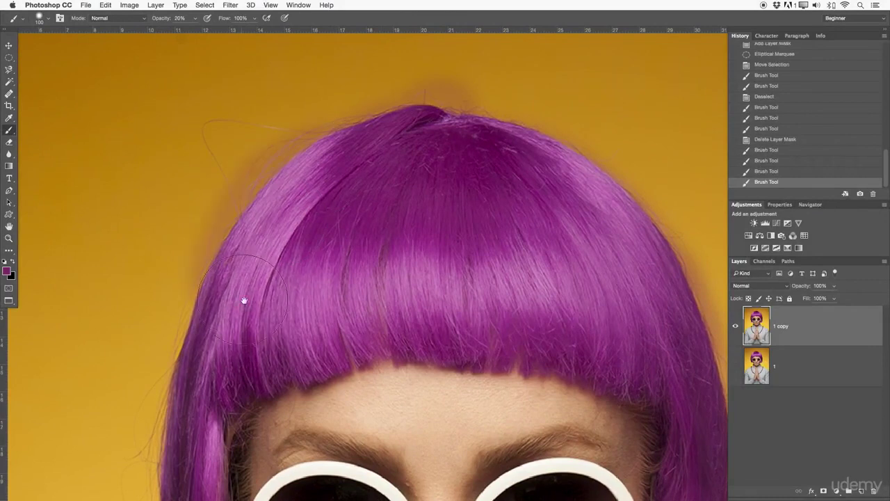
left_click_drag(255, 309, 261, 139)
mouse_move(210, 87)
left_mouse_down()
mouse_move(191, 186)
mouse_move(206, 206)
mouse_move(192, 243)
mouse_move(215, 487)
left_mouse_up()
left_click_drag(205, 302, 239, 442)
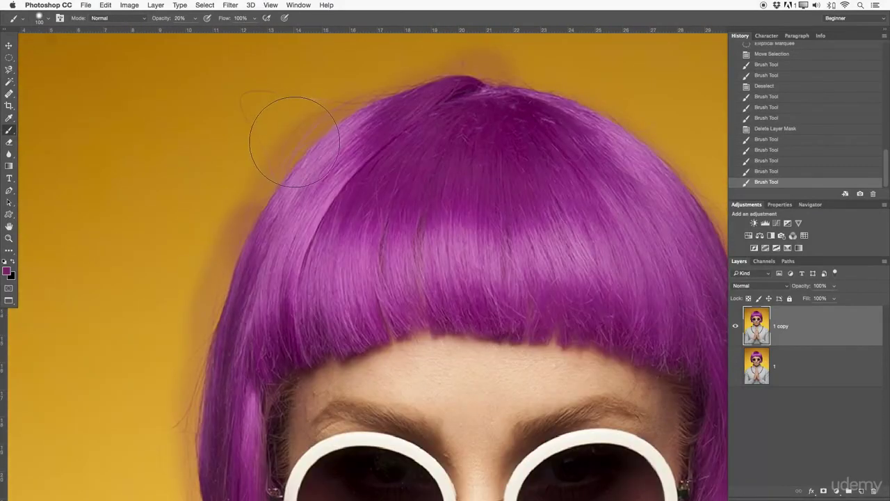
Step: Delete the painted portrait copy and make the original layer visible
key("z")
left_click_drag(370, 146, 348, 152)
left_click_drag(498, 217, 465, 293)
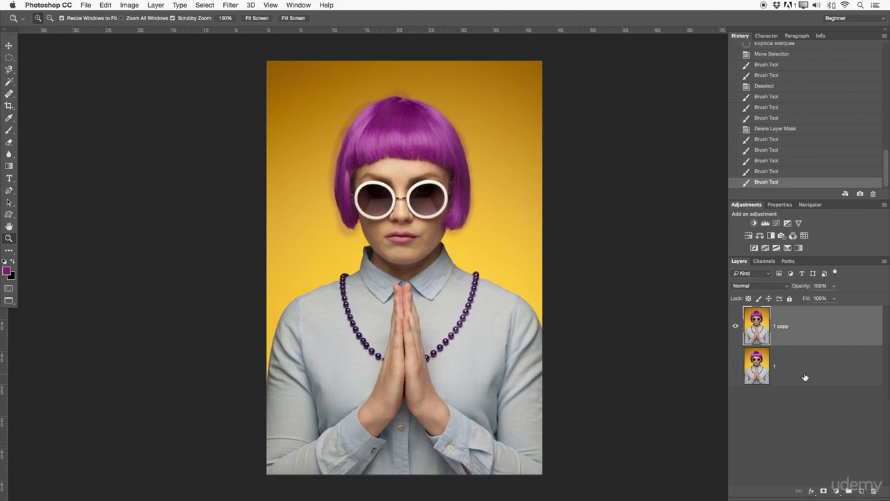
key("Delete")
left_click(736, 323)
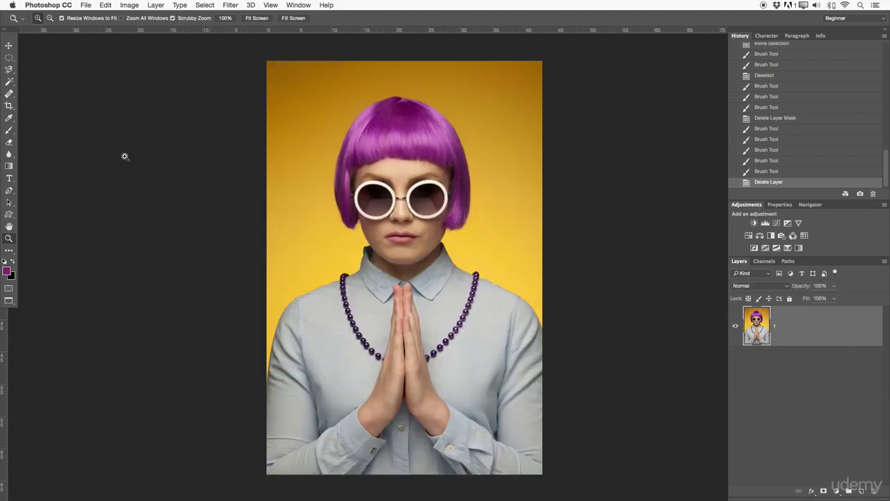
Step: Select the Pencil Tool and open its preset picker and brush settings
right_click(9, 126)
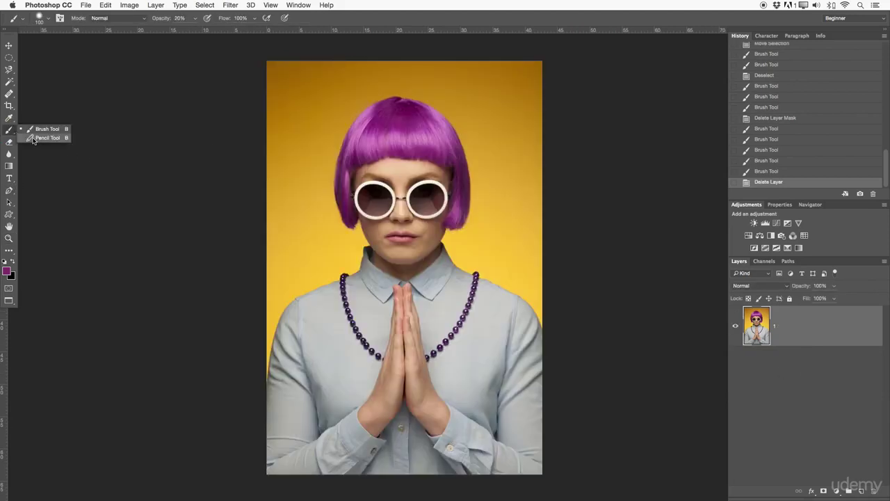
left_click(35, 138)
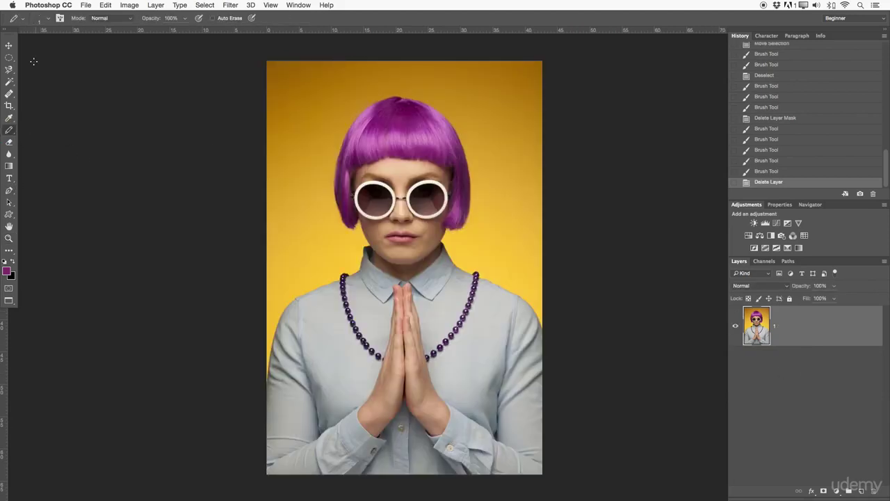
left_click(46, 21)
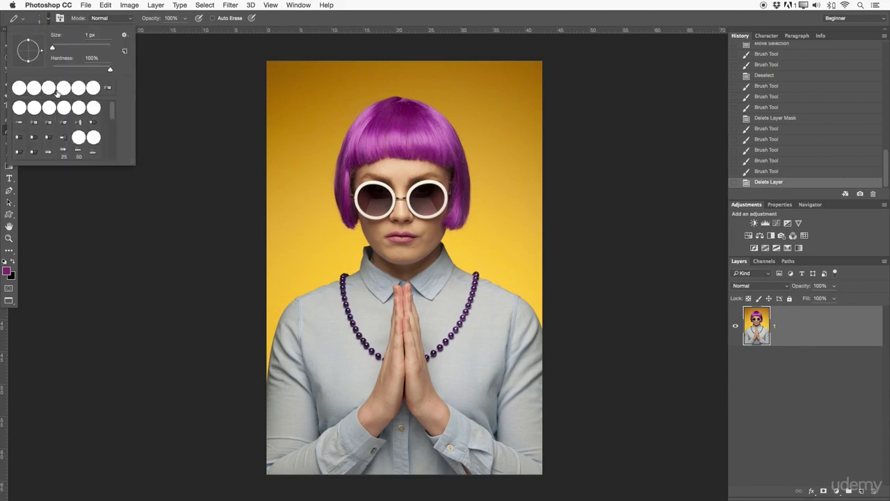
left_click(61, 18)
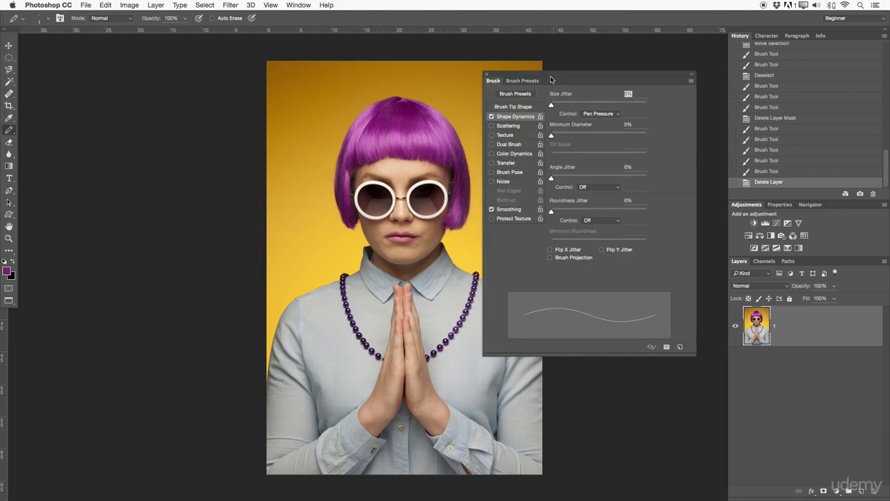
Step: Look through the available brush presets for the Pencil Tool and return to its Shape Dynamics settings
left_click_drag(552, 76, 615, 68)
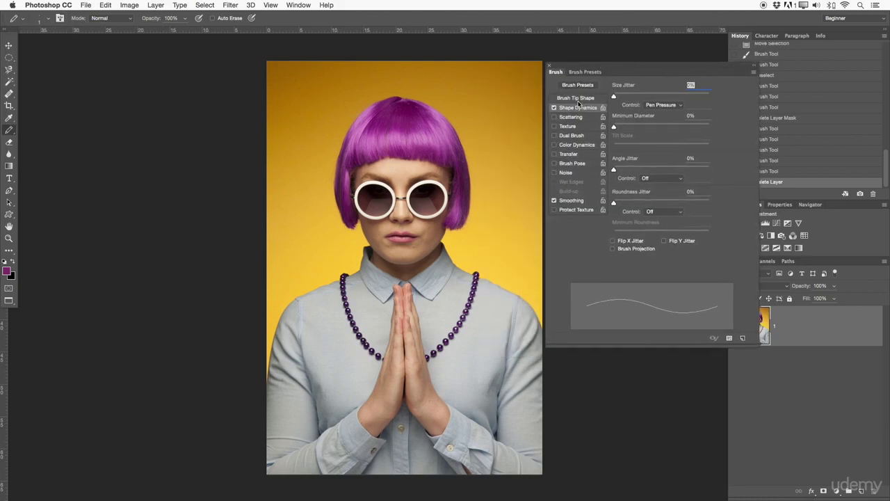
left_click(582, 73)
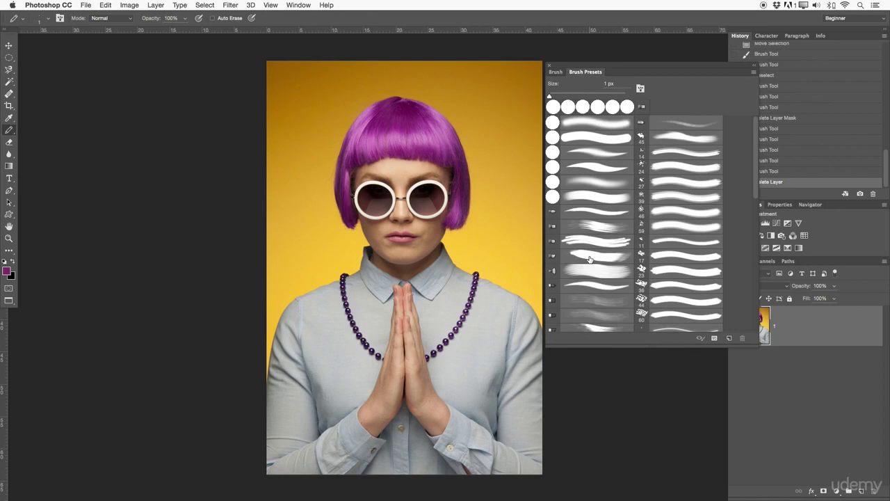
left_click(557, 72)
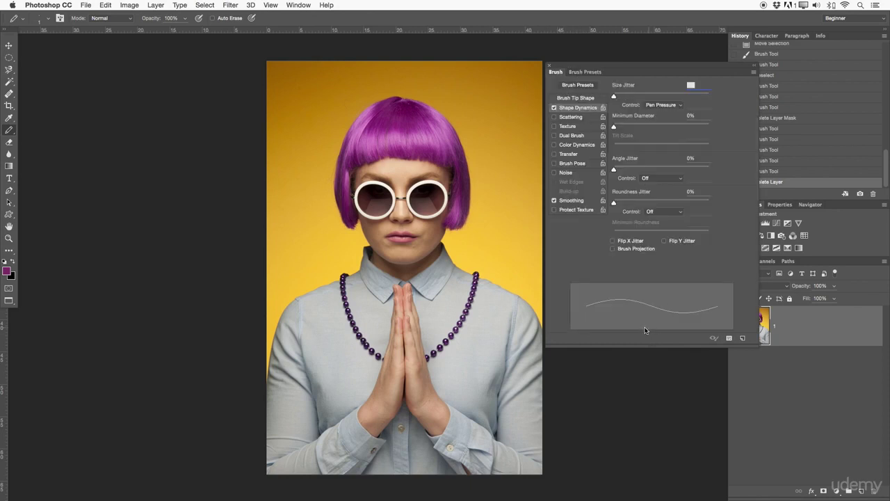
Step: Try a short 1 px pencil stroke on the yellow background beside the crown, and undo it
left_click_drag(327, 136, 369, 96)
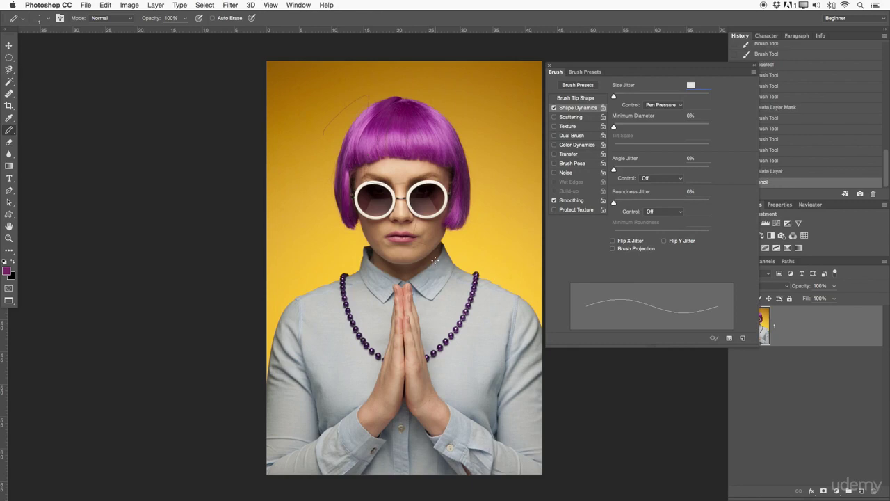
key("super+z")
Step: Scribble several thin purple freehand pencil lines over the yellow background beside the hair
key("z")
left_click_drag(405, 210, 465, 207)
left_click_drag(183, 235, 192, 192)
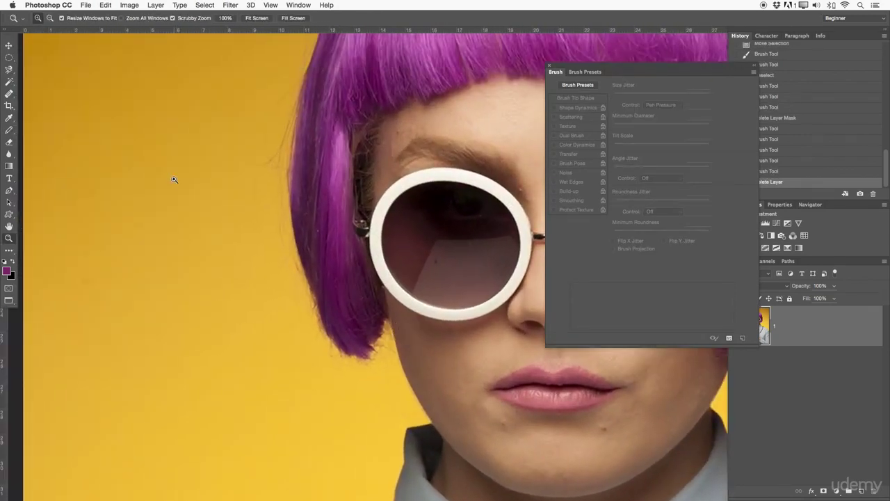
key("b")
mouse_move(123, 132)
left_mouse_down()
mouse_move(135, 152)
mouse_move(129, 242)
mouse_move(167, 242)
mouse_move(229, 216)
mouse_move(225, 338)
mouse_move(243, 392)
mouse_move(294, 293)
mouse_move(207, 65)
mouse_move(227, 176)
mouse_move(297, 255)
left_mouse_up()
left_click_drag(370, 216, 469, 195)
mouse_move(144, 206)
left_mouse_down()
mouse_move(264, 119)
mouse_move(230, 295)
mouse_move(307, 224)
left_mouse_up()
left_click_drag(399, 238, 366, 264)
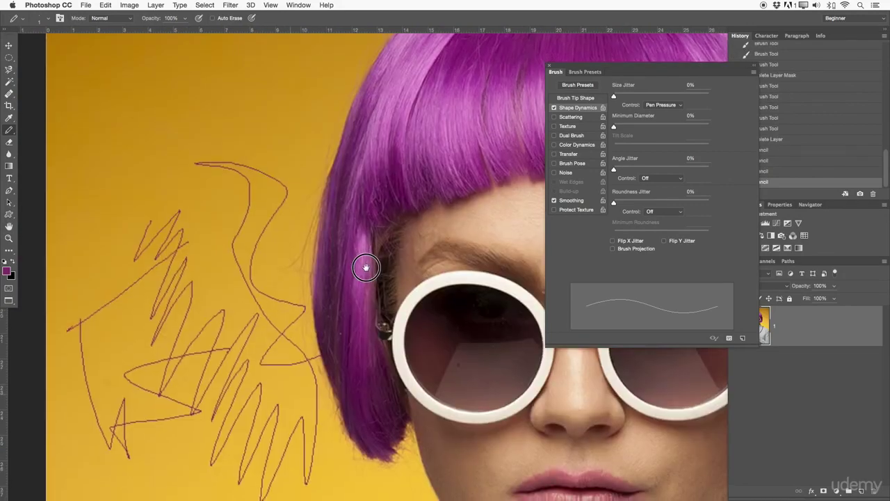
left_click_drag(93, 205, 262, 208)
left_click_drag(338, 162, 339, 239)
left_click_drag(101, 167, 314, 217)
left_click_drag(394, 173, 361, 228)
mouse_move(224, 103)
left_mouse_down()
mouse_move(395, 64)
mouse_move(289, 110)
mouse_move(278, 264)
mouse_move(310, 185)
left_mouse_up()
Step: Revert the portrait to the Delete Layer history state to remove all the pencil scribbles
key("z")
left_click_drag(421, 217, 362, 203)
left_click_drag(459, 298, 326, 199)
left_click_drag(709, 68, 660, 65)
left_click(771, 109)
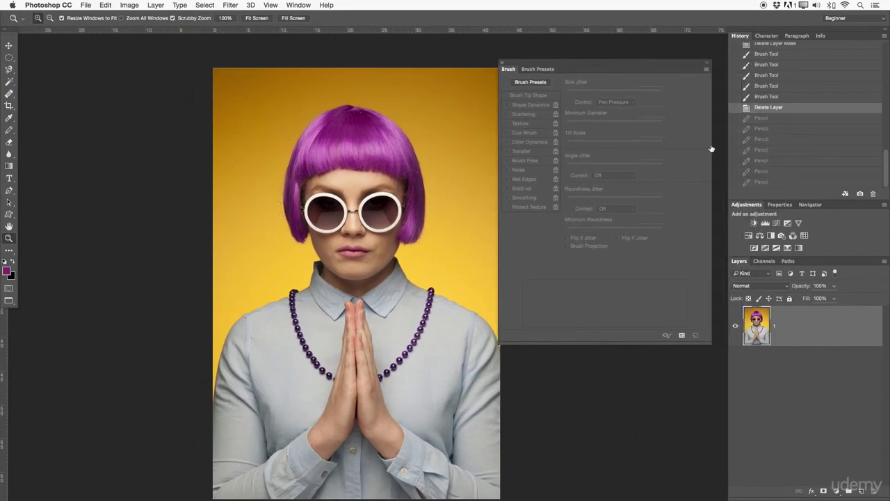
Step: Close the brush settings and show the tools grouped with the Pencil Tool
left_click_drag(391, 206, 366, 194)
key("F5")
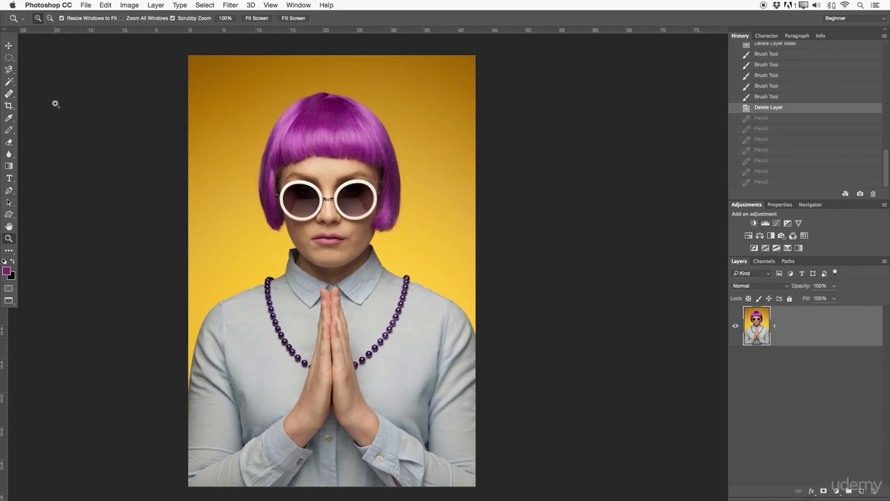
left_click(9, 131)
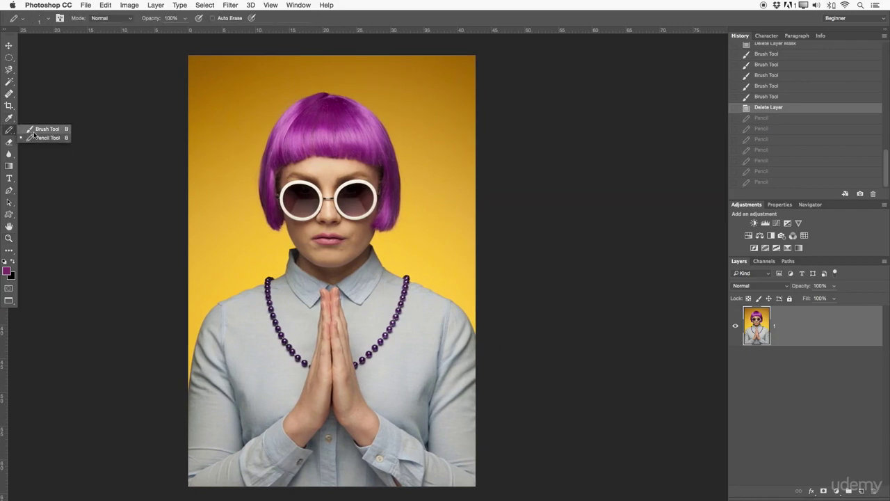